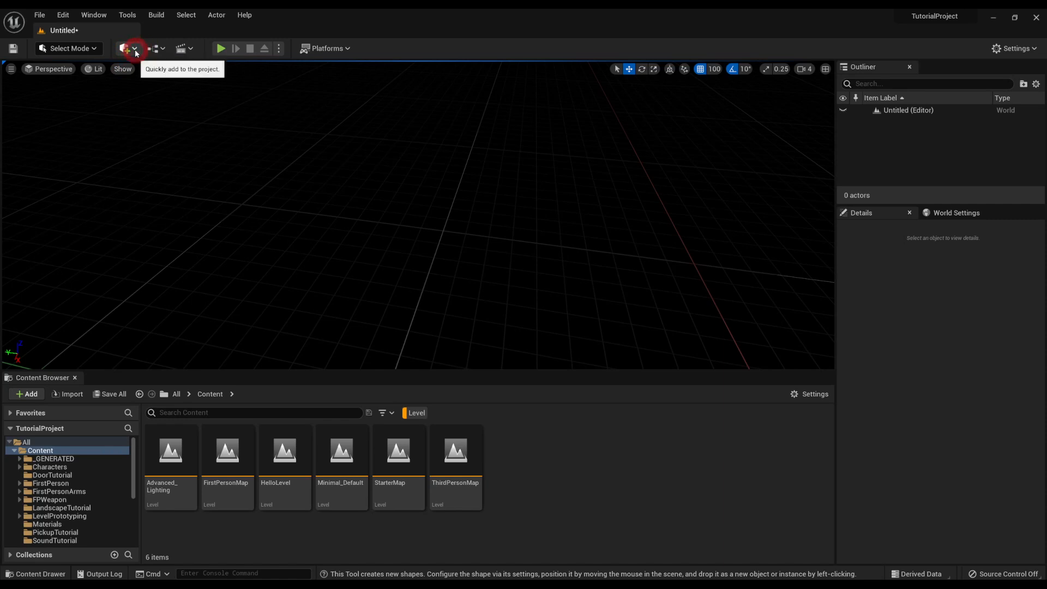
Step: Open the Place Actors panel
click(135, 53)
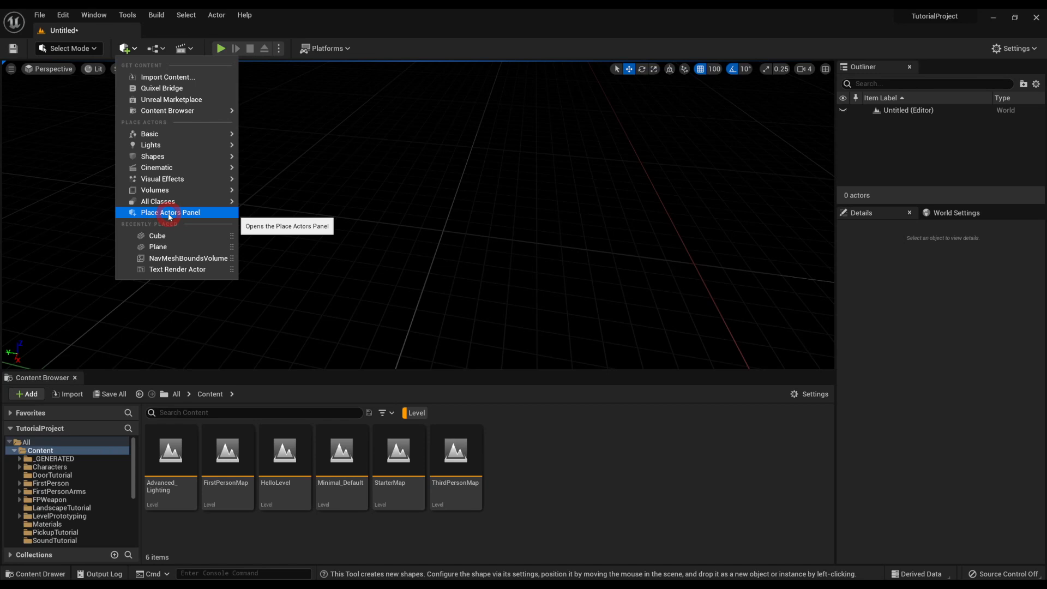
click(125, 49)
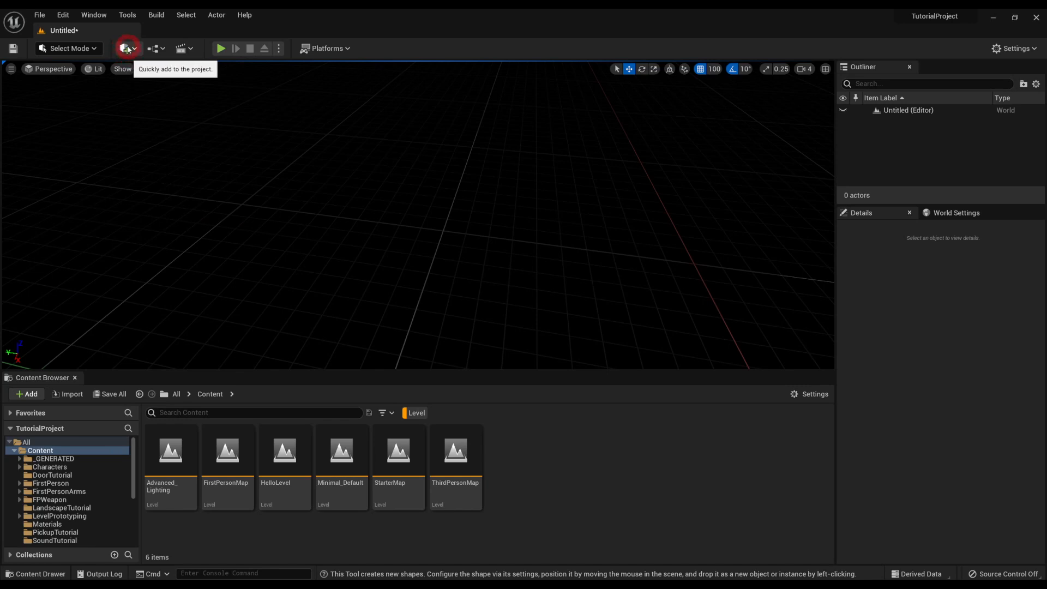
click(131, 53)
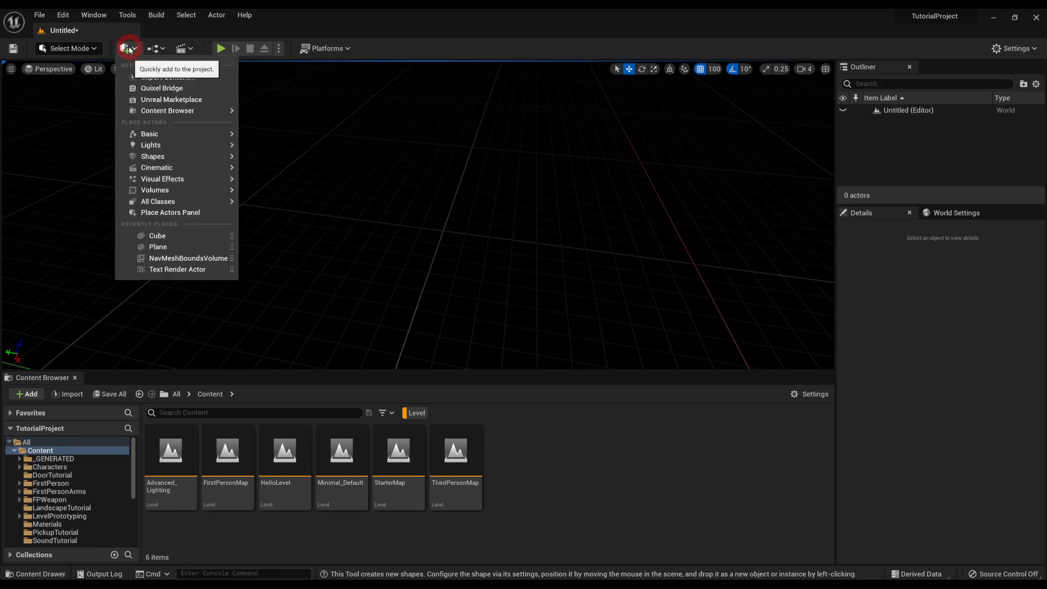
mouse_move(162, 208)
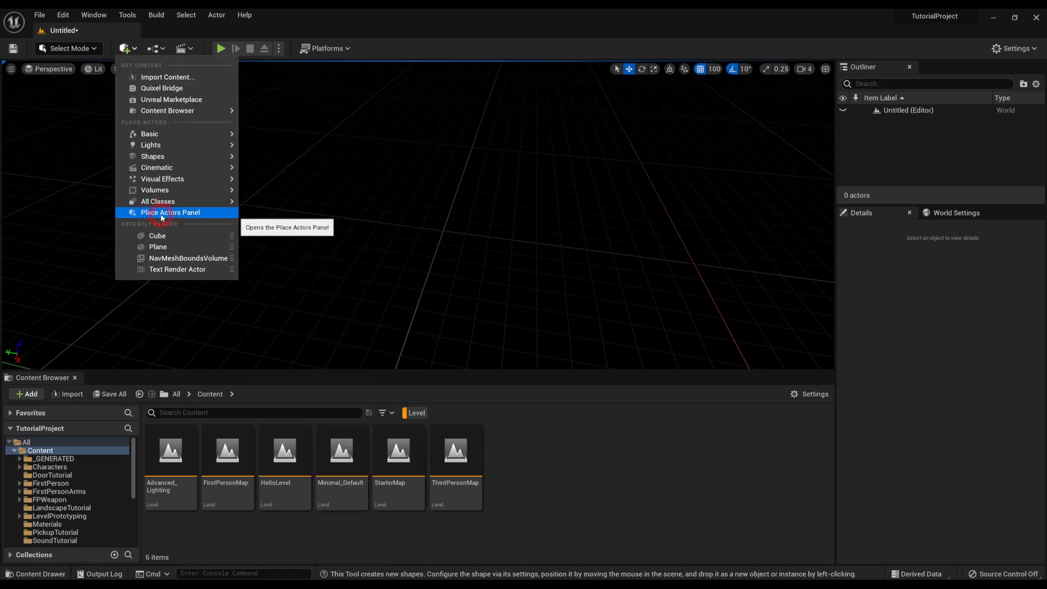
click(198, 213)
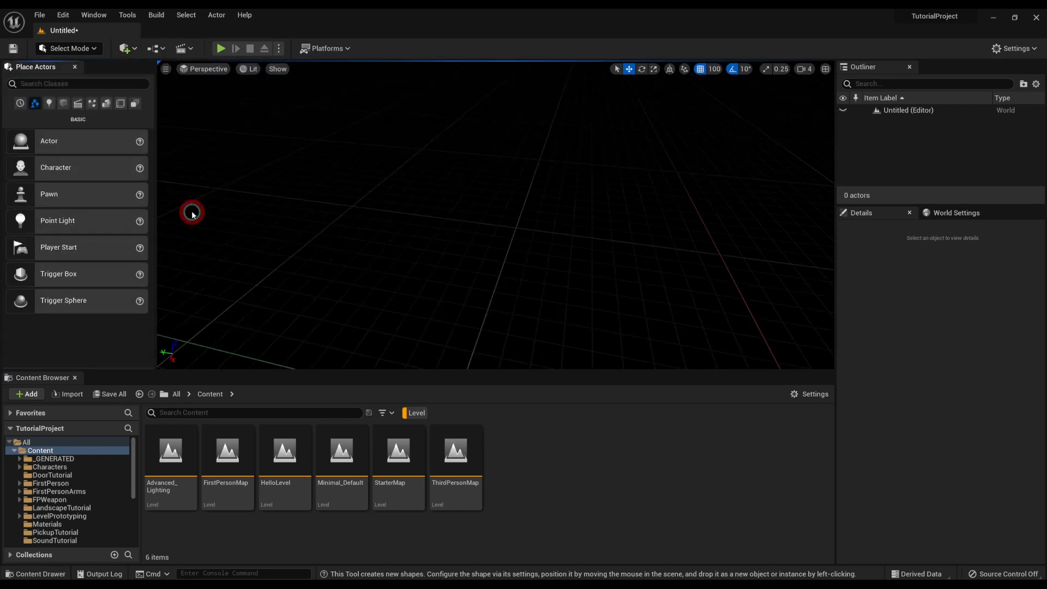
Step: Browse the placeable actor categories and show the Geometry brushes
click(79, 105)
click(63, 103)
click(48, 105)
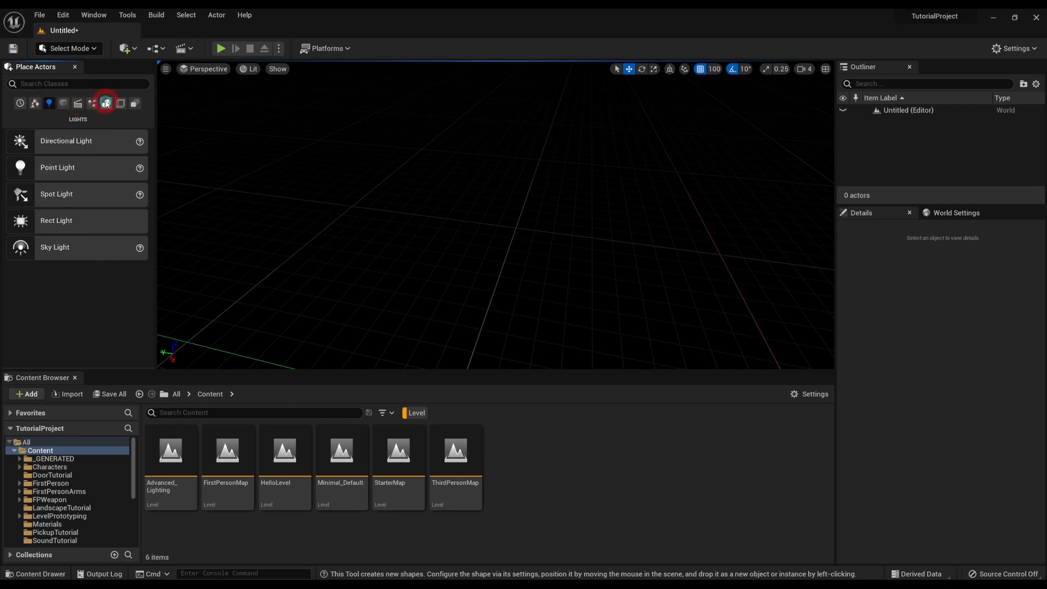
click(104, 106)
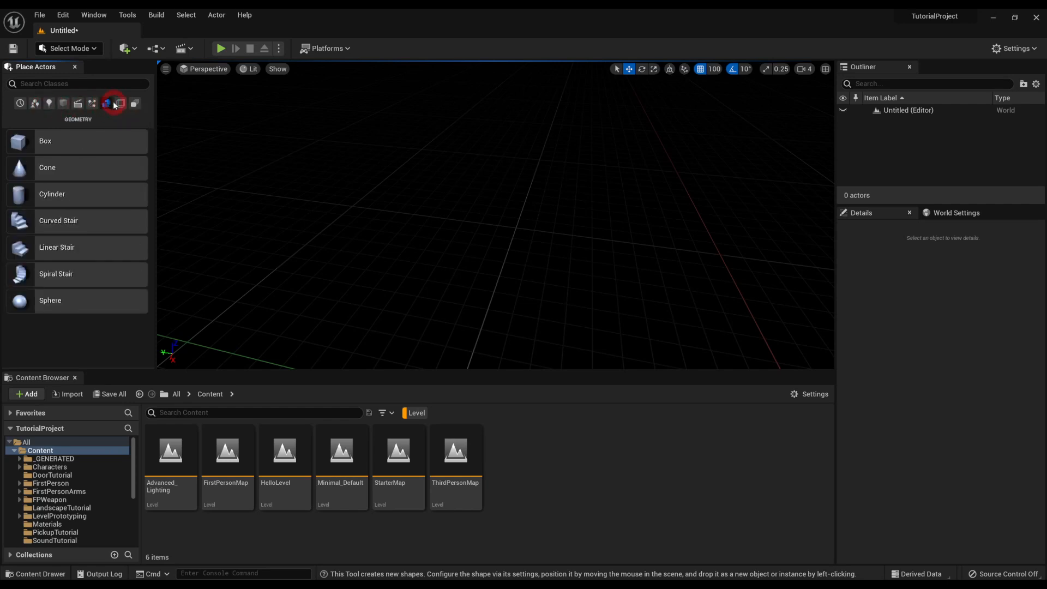
click(26, 144)
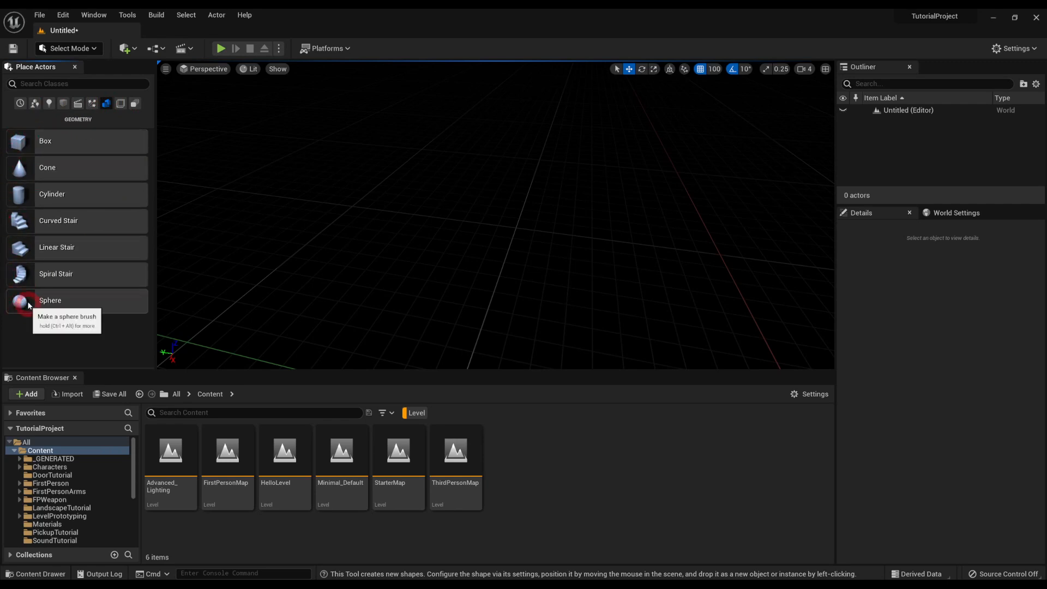
click(70, 100)
click(105, 103)
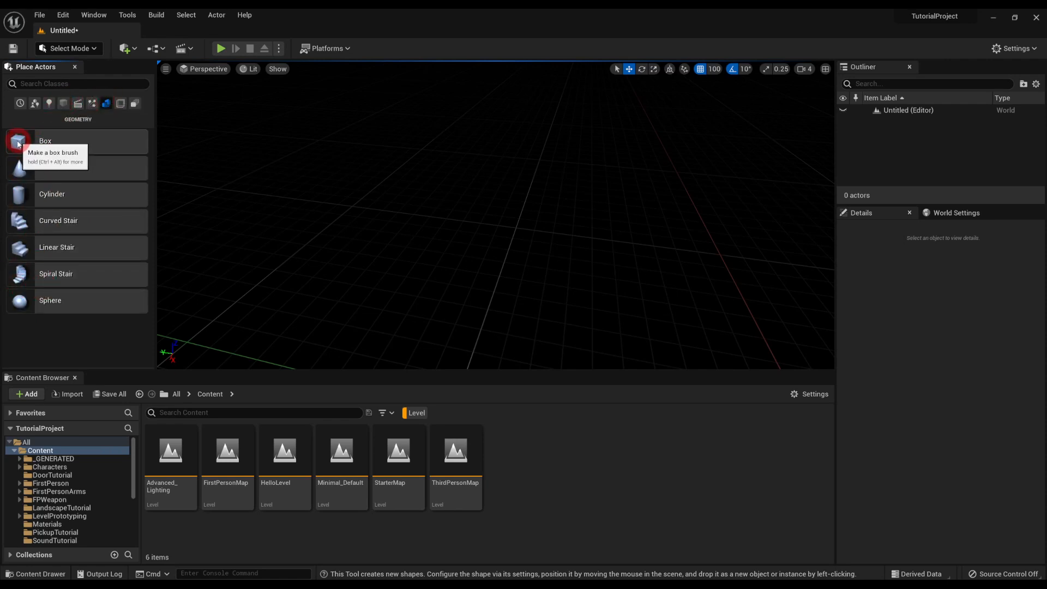
Step: Place a box brush in the empty level and set its location to 0, 0, 0
drag(22, 149, 480, 262)
click(938, 343)
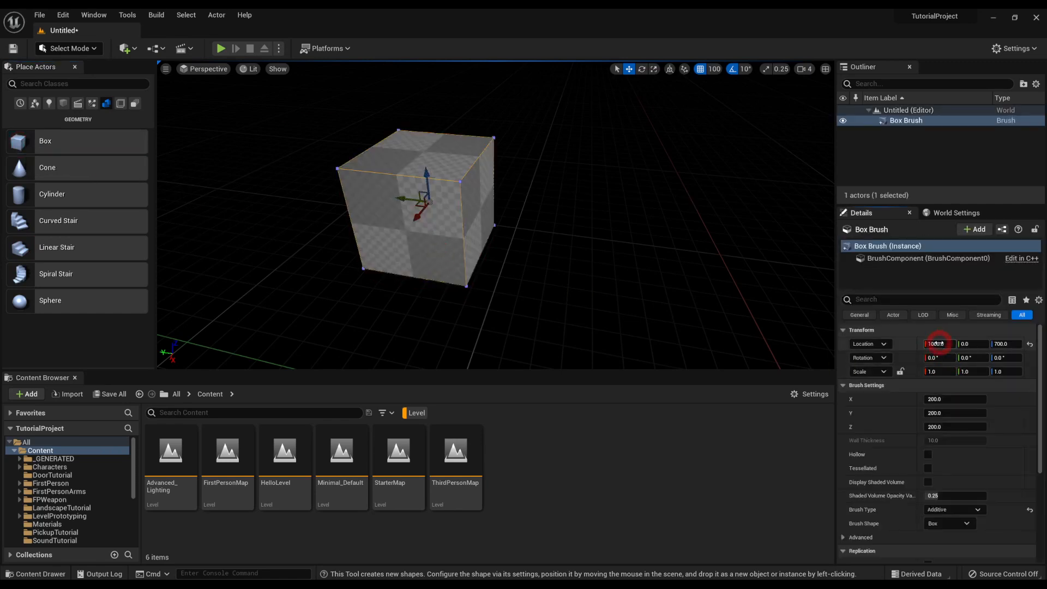
click(1003, 343)
text(0)
mouse_move(600, 283)
right_down()
mouse_move(643, 264)
mouse_move(546, 276)
mouse_move(623, 275)
right_up()
Step: Flatten the box brush into a slab by setting its brush Z size to 20
click(970, 427)
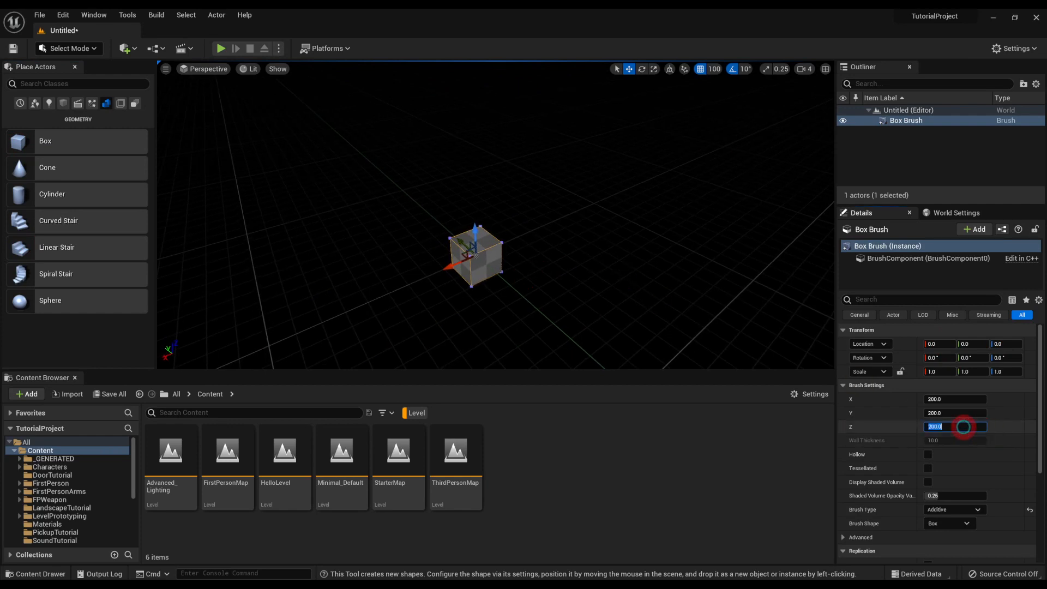
text(20)
key(Return)
mouse_move(494, 295)
right_down()
mouse_move(515, 319)
mouse_move(502, 307)
mouse_move(530, 306)
mouse_move(489, 285)
mouse_move(513, 295)
right_up()
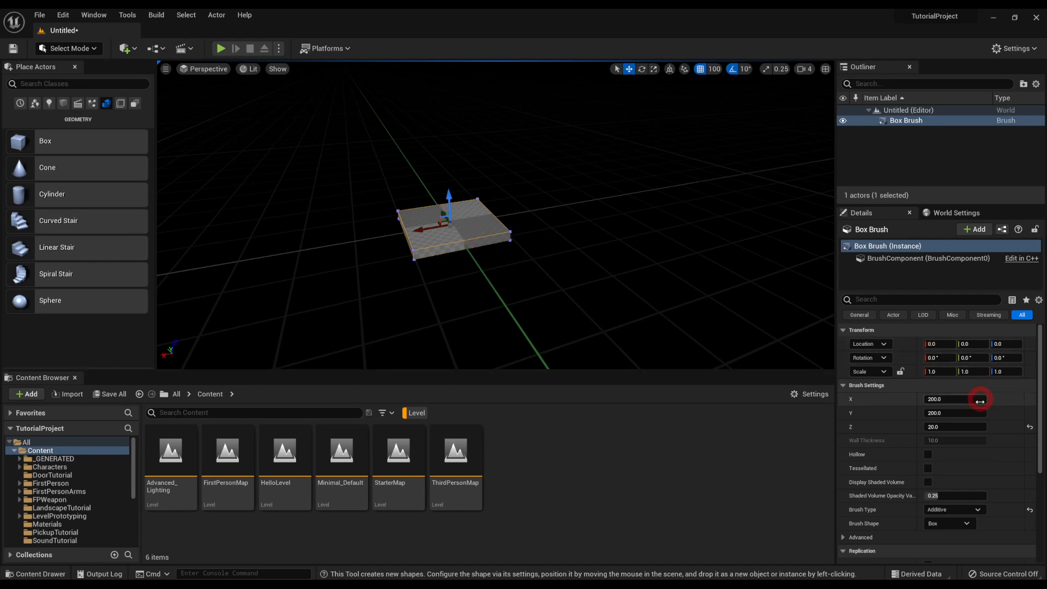
Step: Widen the slab into a square floor tile by setting its brush X and Y sizes to 500
scroll(542, 287, down, 2)
scroll(542, 287, down, 1)
scroll(541, 287, up, 1)
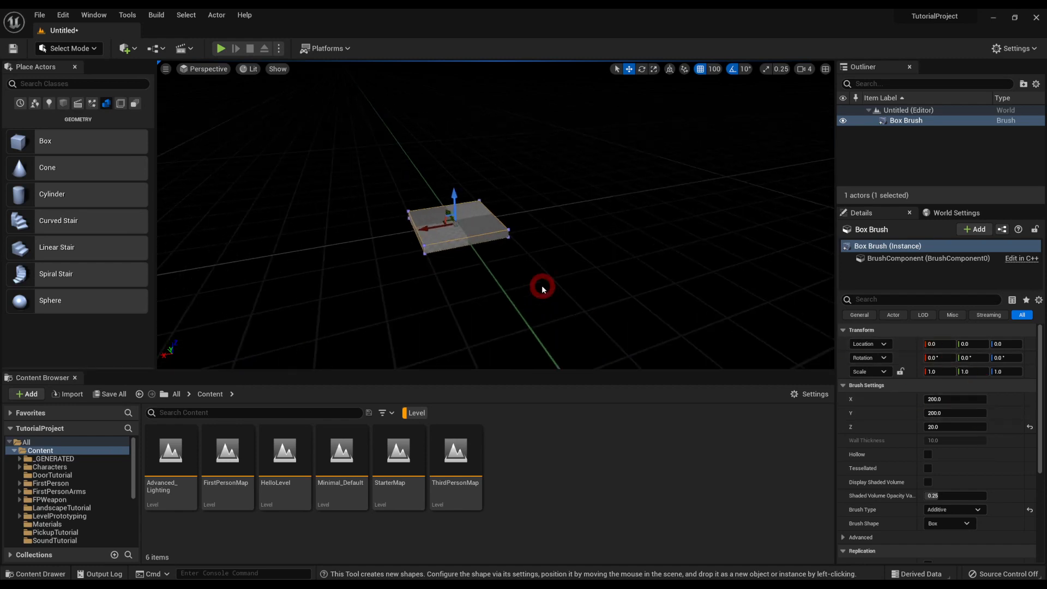
scroll(542, 287, down, 1)
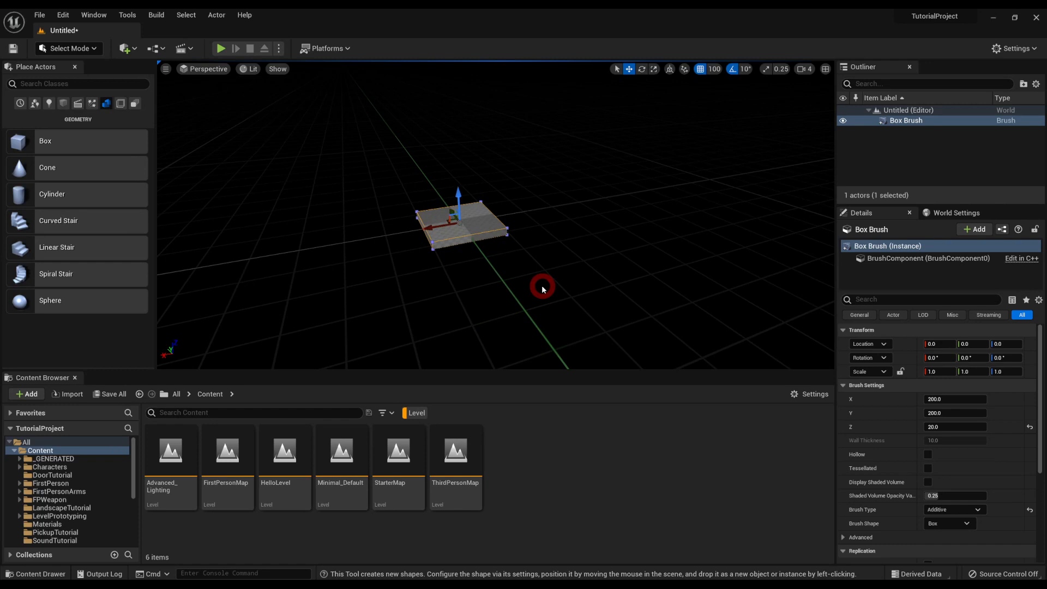
click(948, 399)
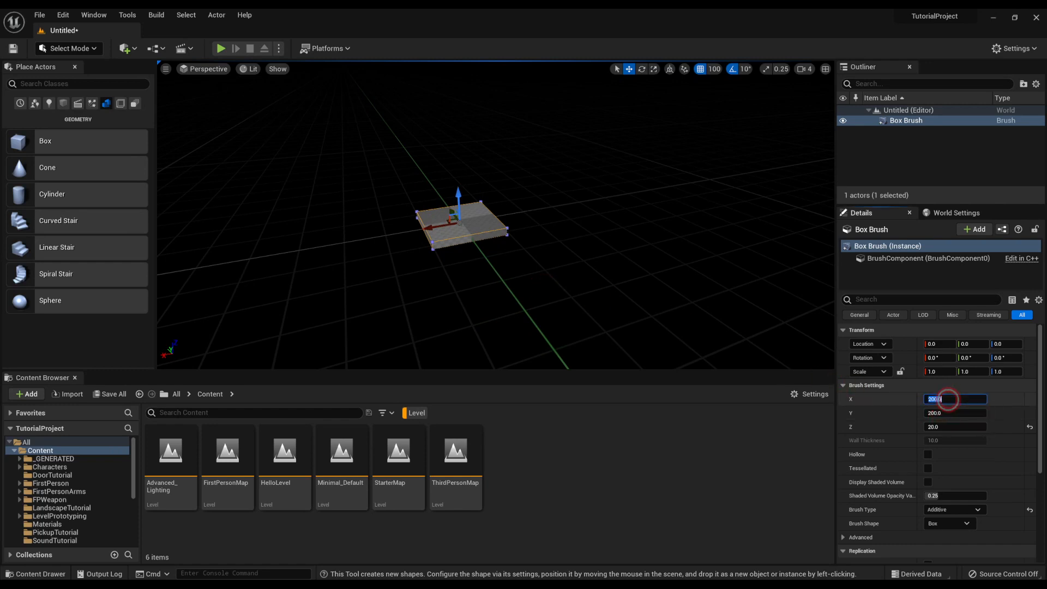
text(500)
key(Return)
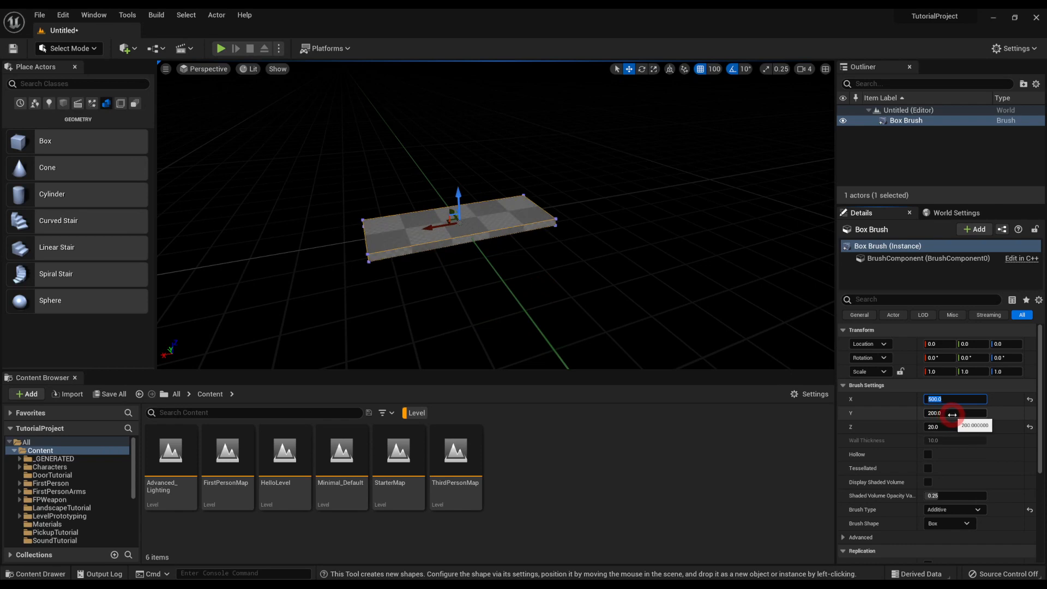
click(952, 415)
text(500)
key(Return)
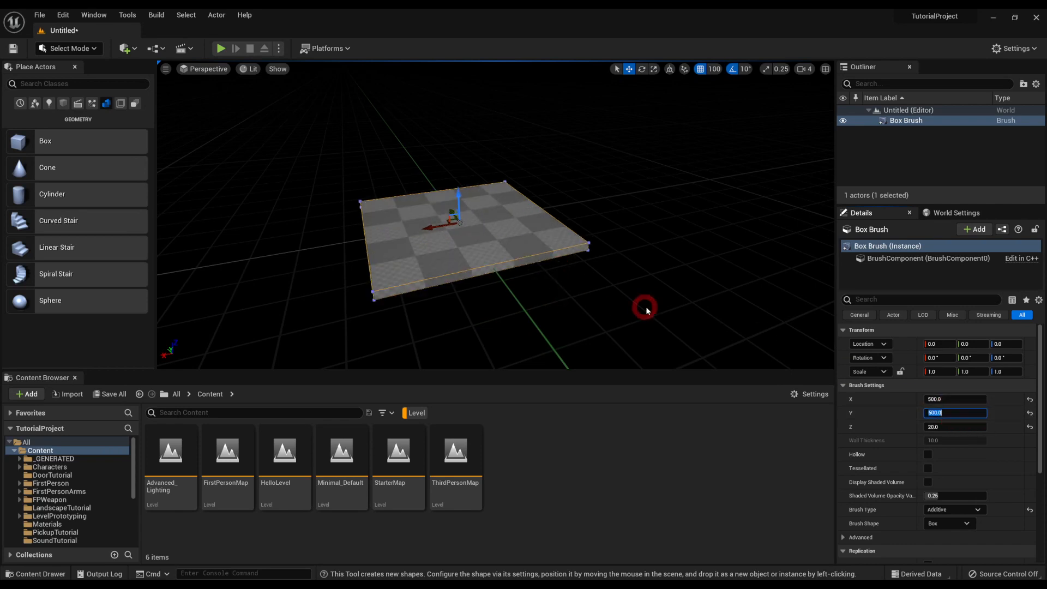
Step: Duplicate the floor tile along the X axis to form a straight row of five adjoining tiles
right_drag(647, 309, 451, 267)
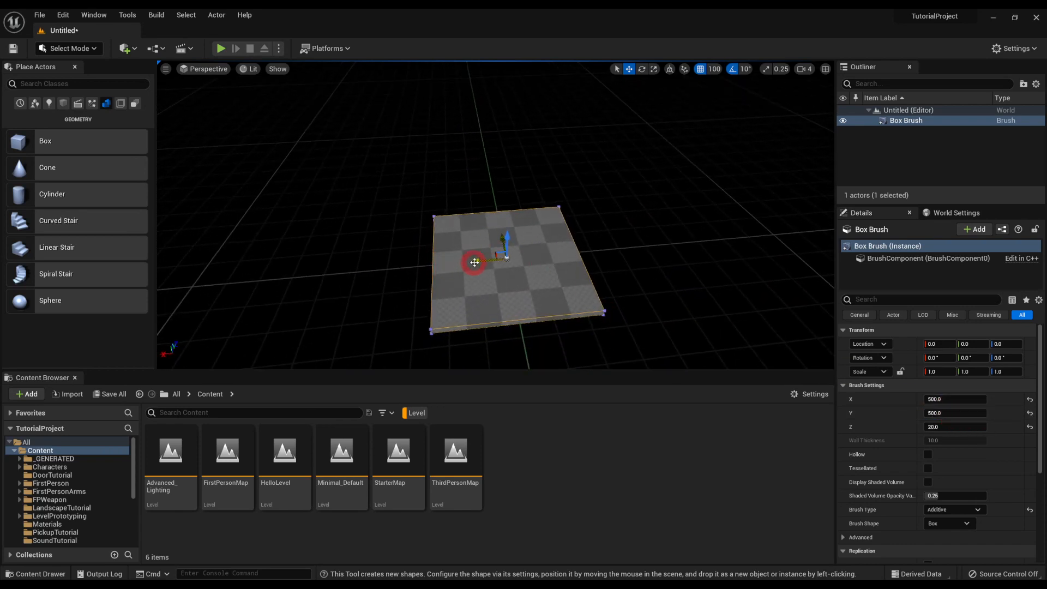
mouse_move(489, 262)
alt+mouse_down()
mouse_move(653, 255)
mouse_move(319, 279)
mouse_move(735, 243)
mouse_move(140, 288)
alt+mouse_up()
mouse_move(385, 253)
right_down()
mouse_move(367, 245)
mouse_move(531, 205)
mouse_move(330, 302)
right_up()
Step: Duplicate the end floor tile sideways, set the grid snap to 50, and align the copy at Y 250
alt+drag(348, 325, 307, 308)
mouse_move(309, 310)
right_down()
mouse_move(384, 318)
mouse_move(309, 310)
right_up()
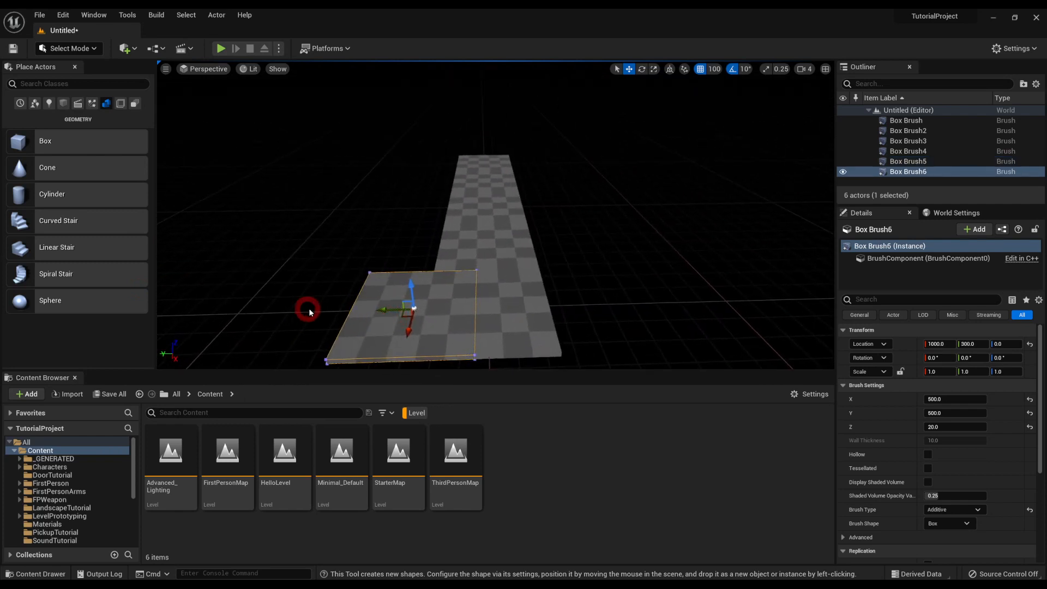
click(714, 69)
click(725, 117)
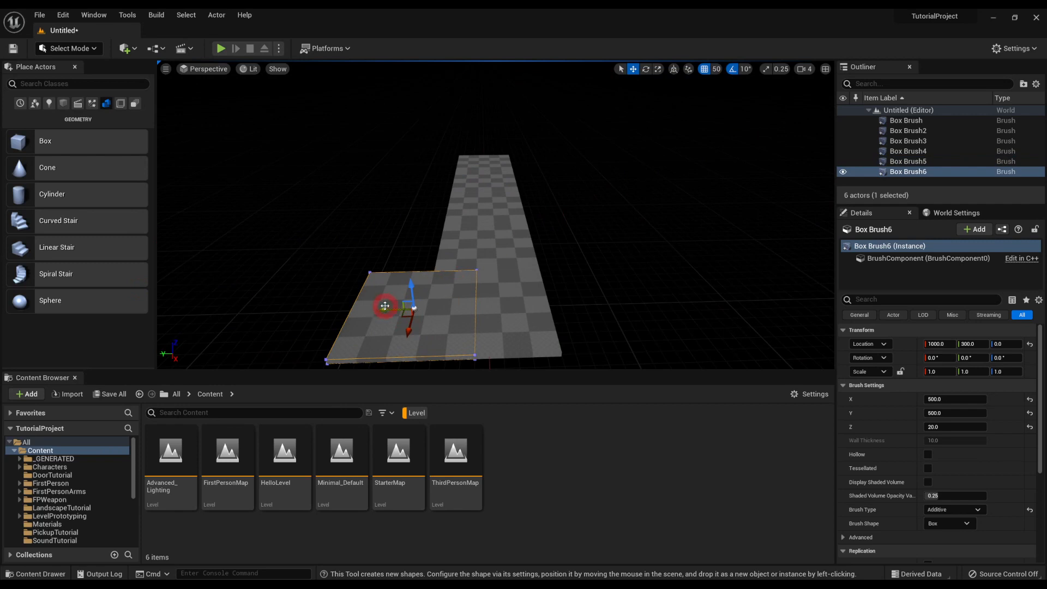
drag(387, 310, 403, 310)
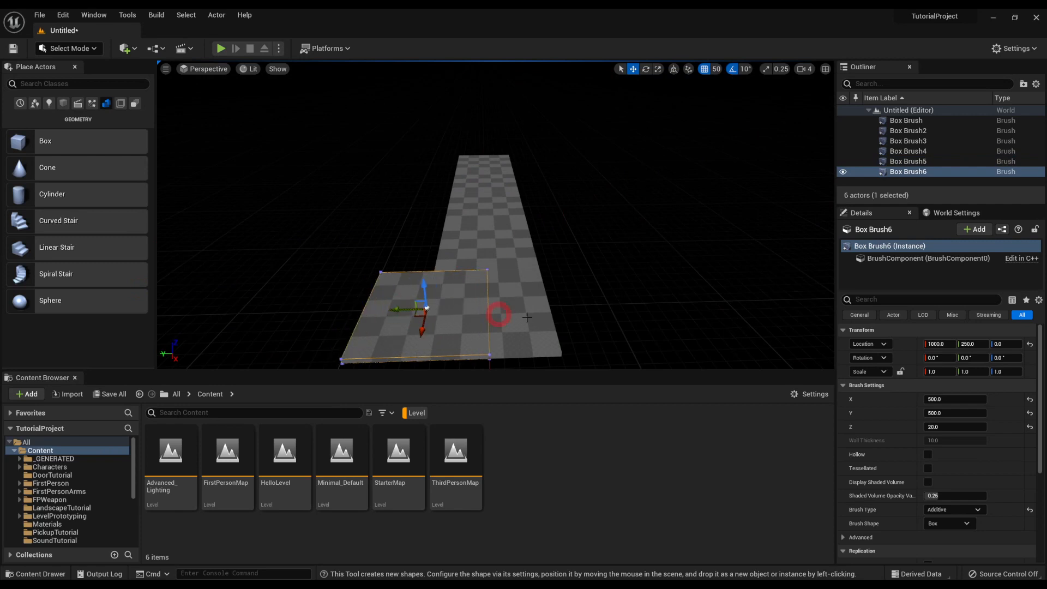
Step: Reshape the duplicated tile into a wall with a brush Y size of 20 and Z size of 400
click(944, 427)
text(500)
key(Return)
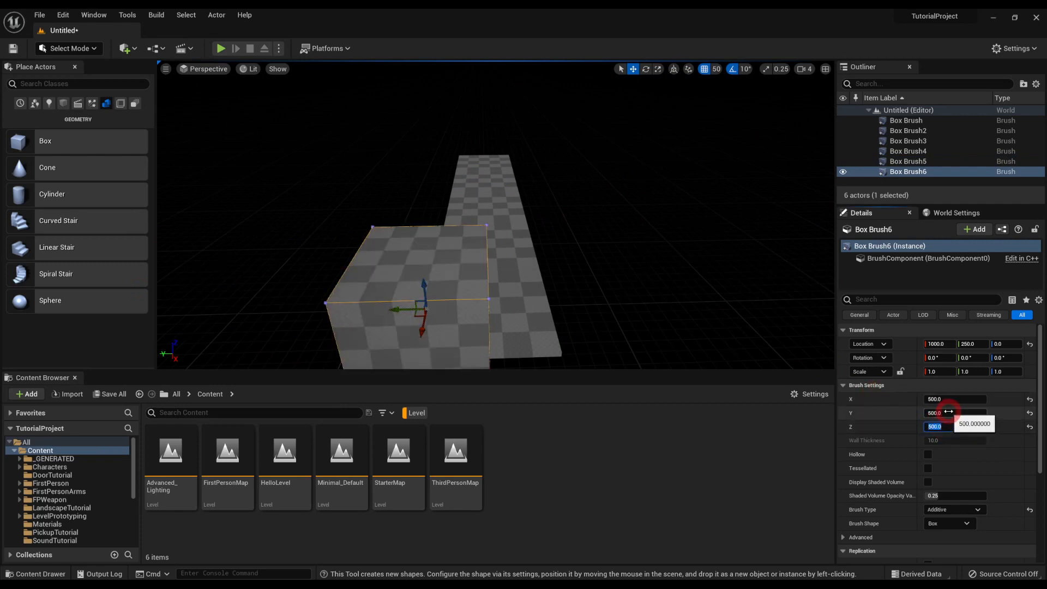
key(Return)
click(949, 413)
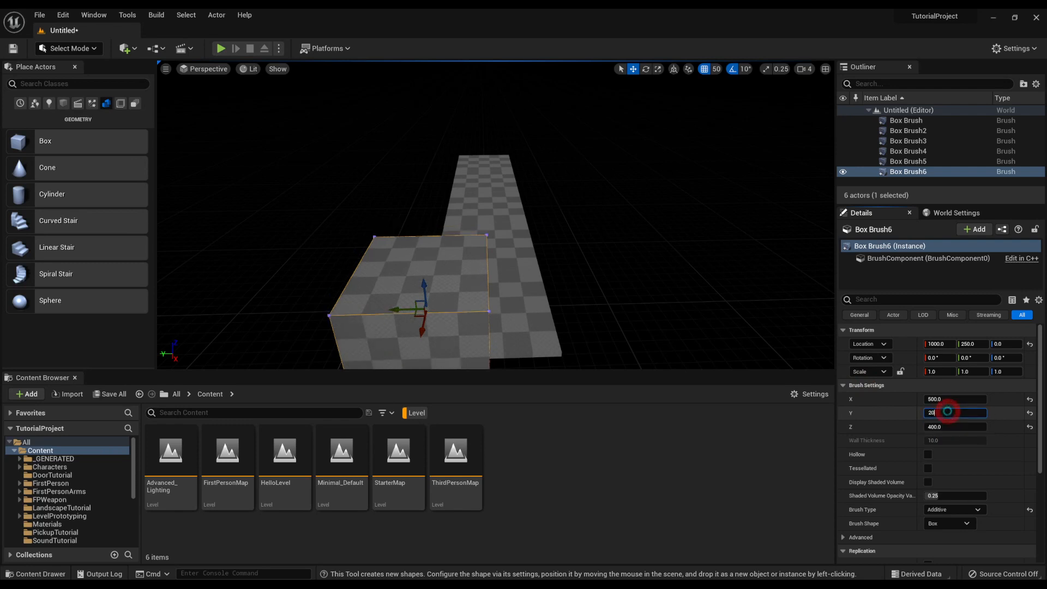
text(20)
key(Return)
Step: Raise the wall to Z 200 and duplicate it to the opposite floor edge at Y -250
mouse_move(423, 286)
mouse_down()
mouse_move(402, 288)
mouse_move(522, 268)
mouse_up()
mouse_move(522, 268)
right_down()
mouse_move(340, 257)
mouse_move(282, 212)
mouse_move(280, 243)
right_up()
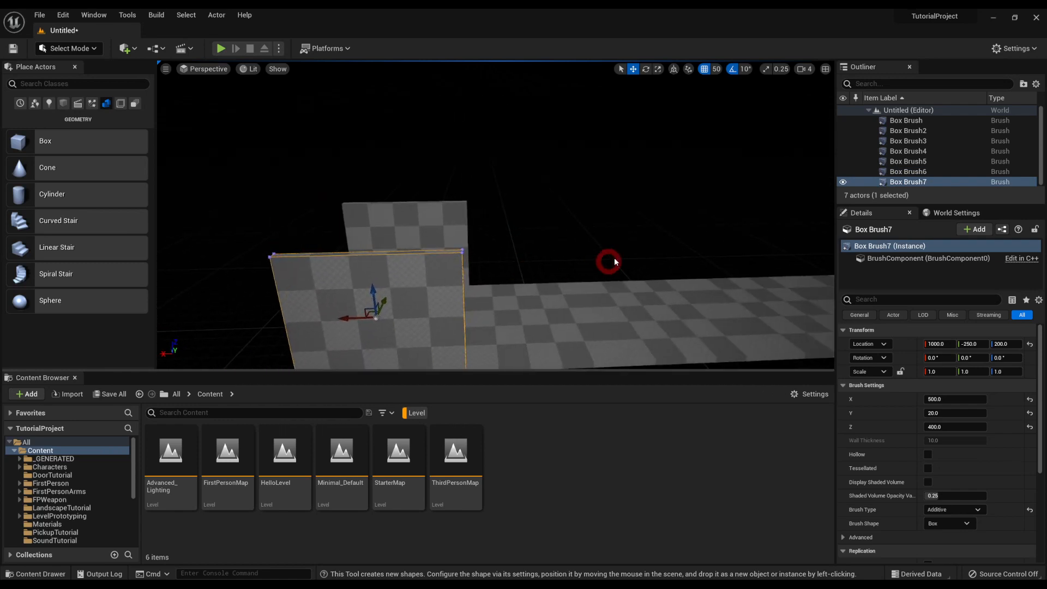
Step: Select both walls and duplicate the pair along the X axis until walls line the entire row of floor tiles
ctrl+click(437, 226)
mouse_move(382, 249)
alt+mouse_down()
mouse_move(527, 252)
mouse_move(509, 250)
alt+mouse_up()
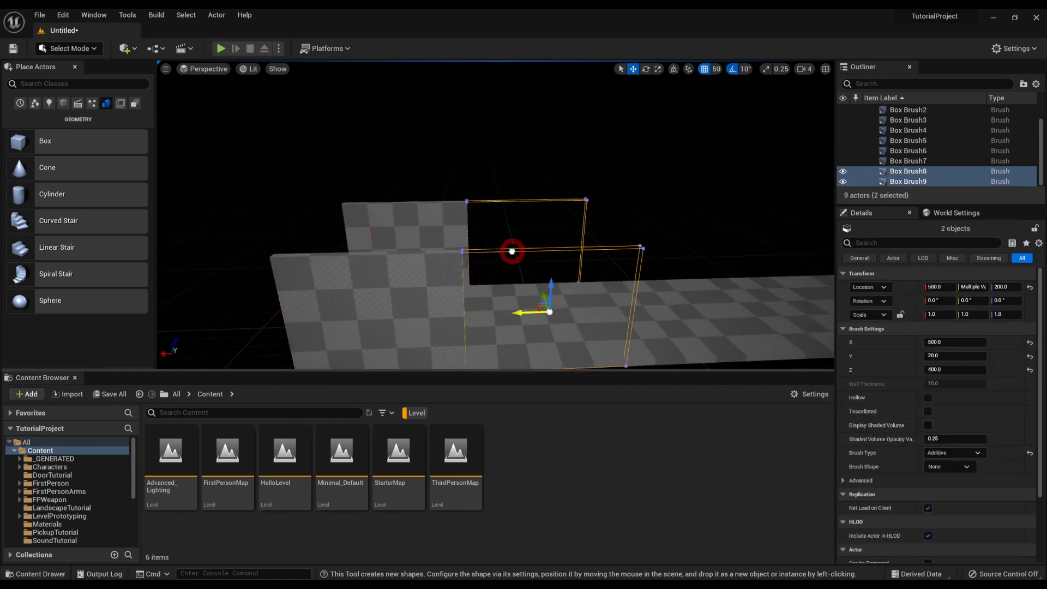
mouse_move(519, 306)
alt+mouse_down()
mouse_move(661, 304)
mouse_move(654, 297)
alt+mouse_up()
right_drag(654, 298, 526, 297)
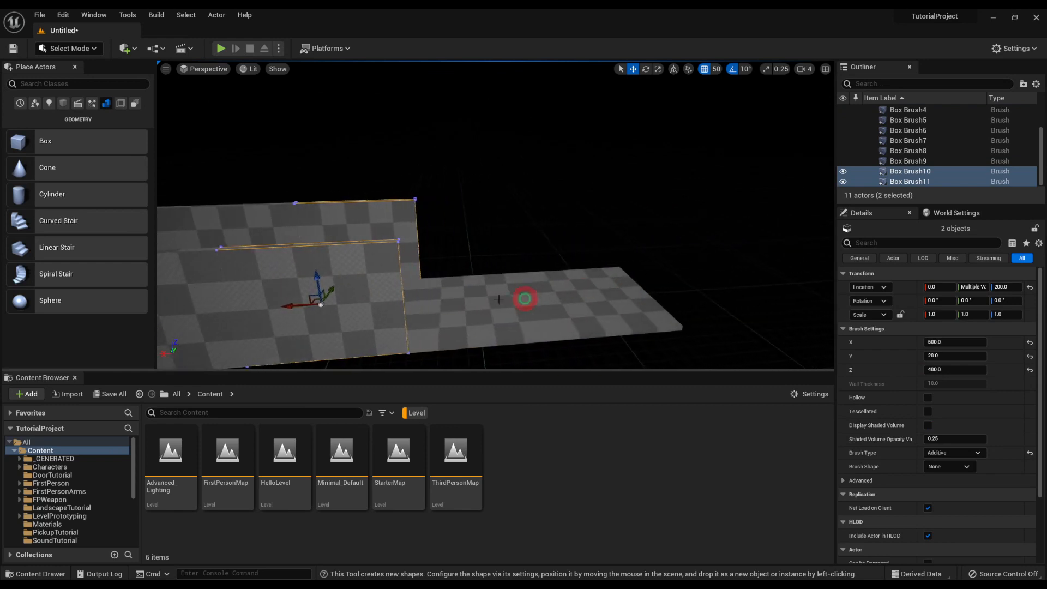
alt+drag(277, 299, 610, 285)
Step: Duplicate the end segment of the Y 250 wall three times beyond the floor, up to X 2500
right_drag(479, 156, 689, 139)
click(434, 168)
right_drag(434, 169, 316, 188)
click(469, 159)
right_drag(470, 160, 394, 173)
alt+drag(447, 220, 355, 234)
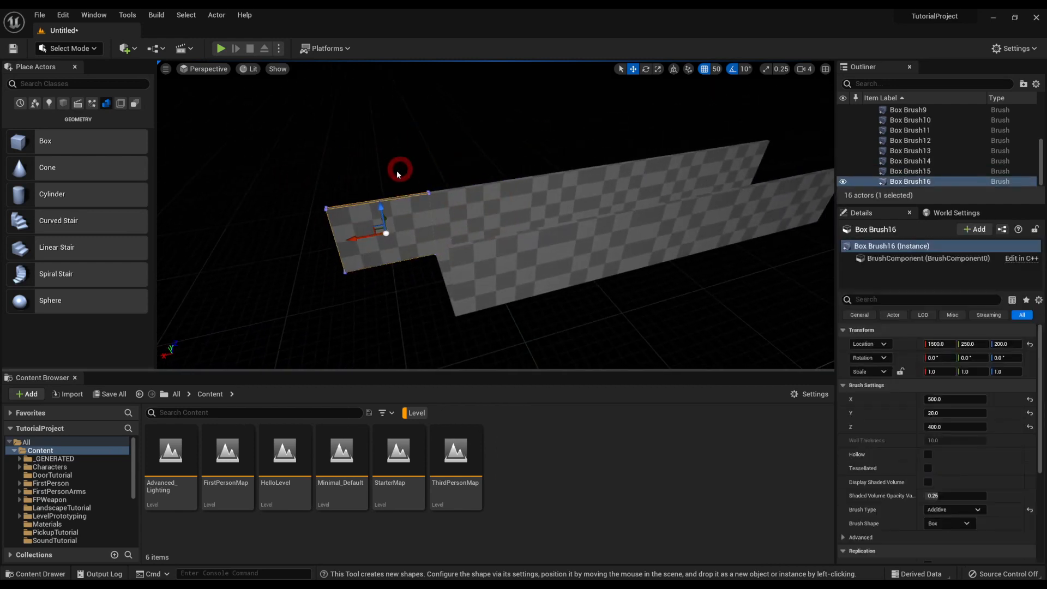
click(411, 165)
click(375, 243)
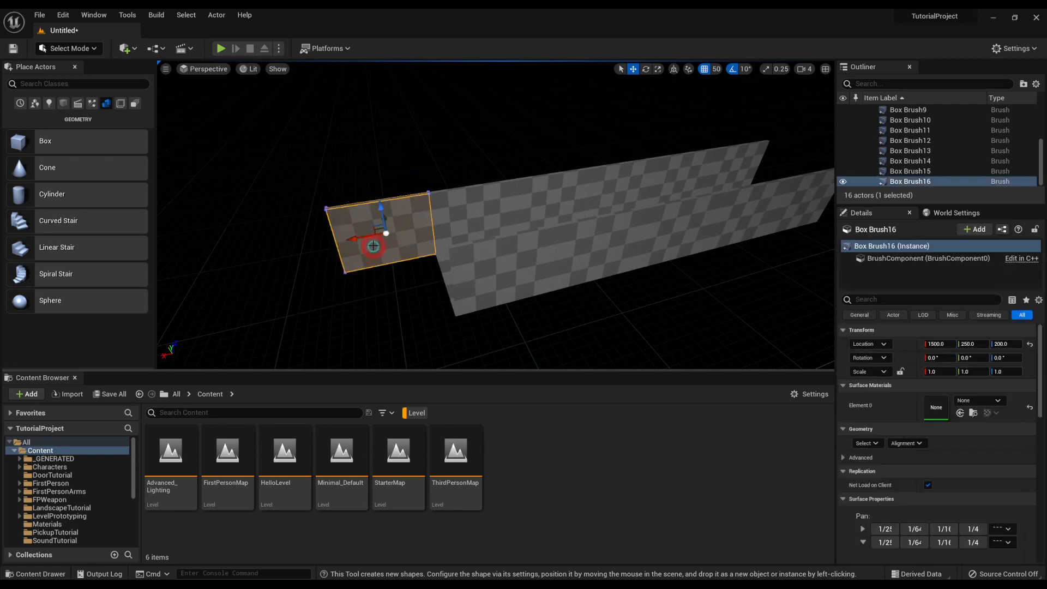
alt+drag(355, 240, 110, 271)
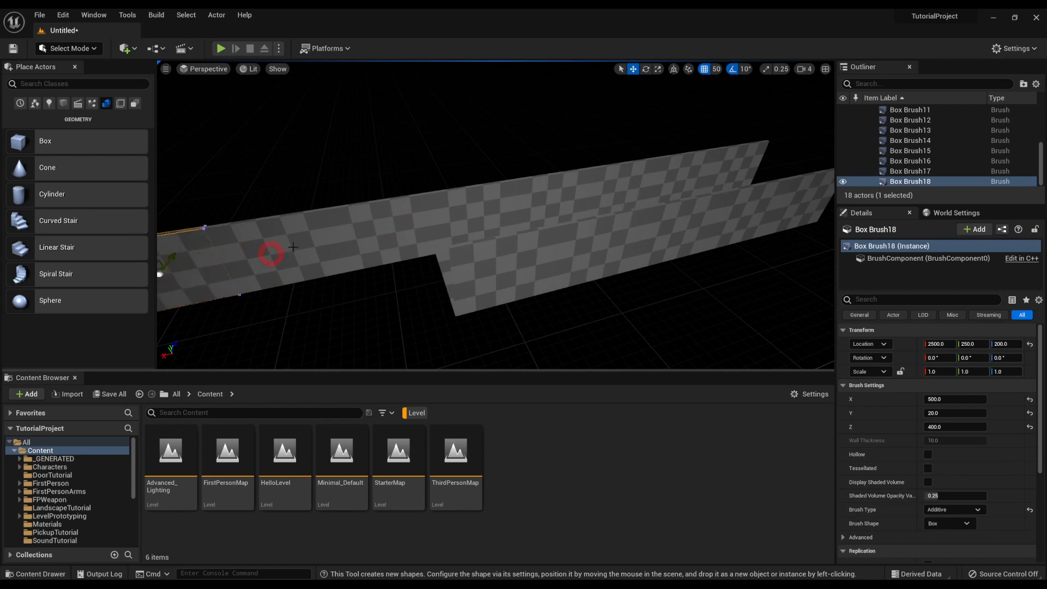
Step: Delete the three extra wall segments that extend beyond the floor
scroll(287, 233, down, 2)
mouse_move(333, 231)
right_down()
mouse_move(327, 201)
mouse_move(283, 198)
right_up()
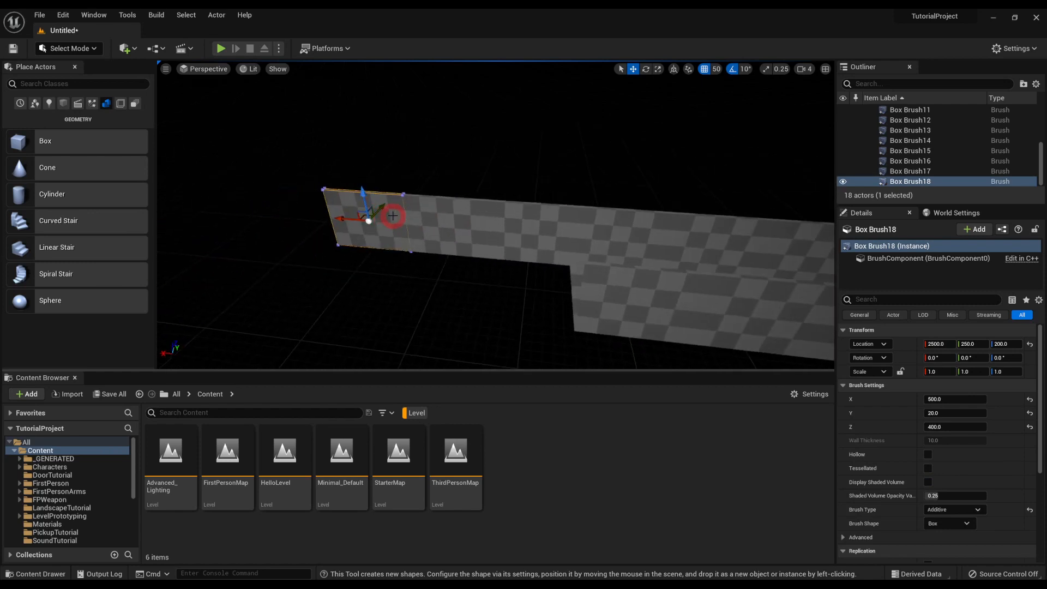
key(Delete)
click(464, 232)
key(Delete)
click(532, 234)
key(Delete)
Step: Undo the last wall segment deletion, move the restored segment to X 2000, and delete it again
click(619, 237)
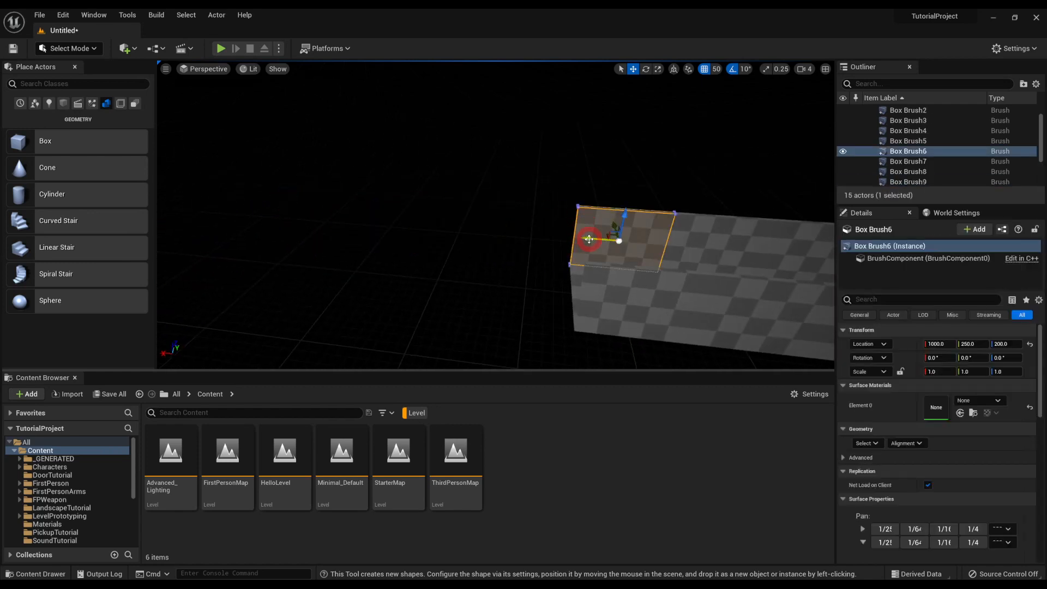
key(ctrl+z)
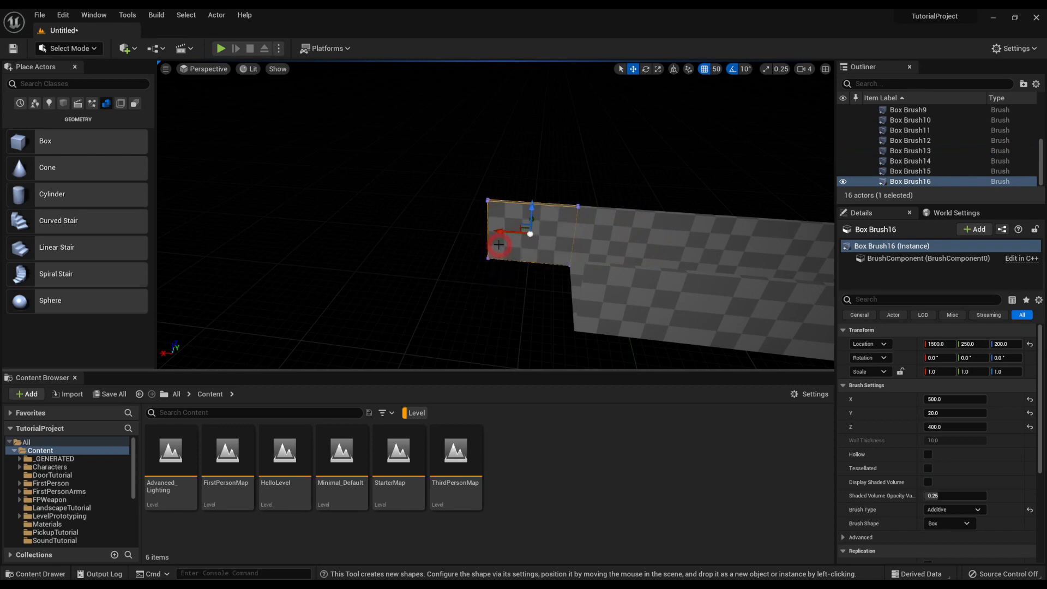
drag(501, 233, 420, 231)
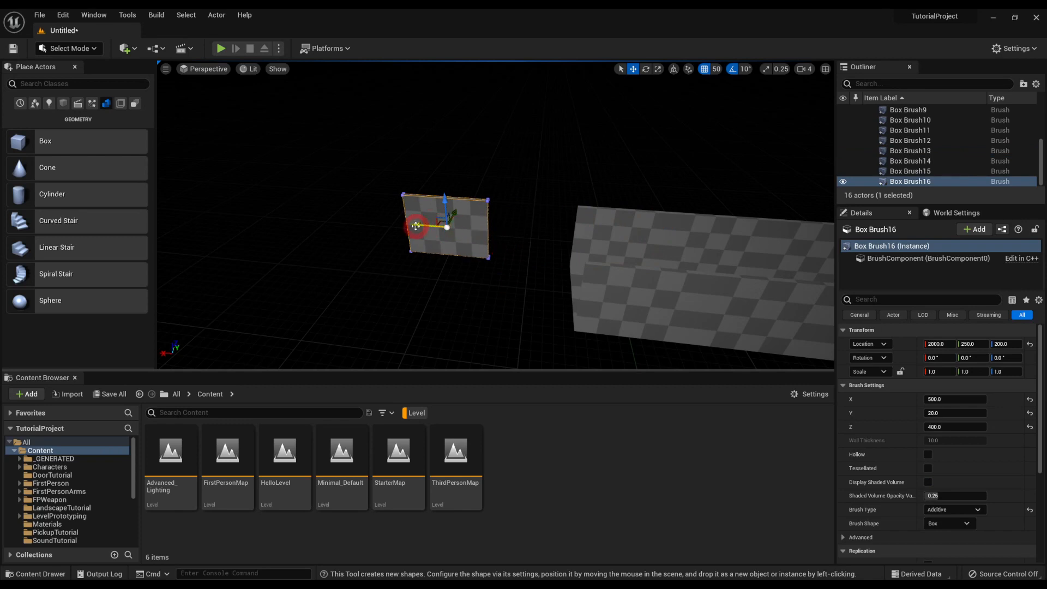
key(Delete)
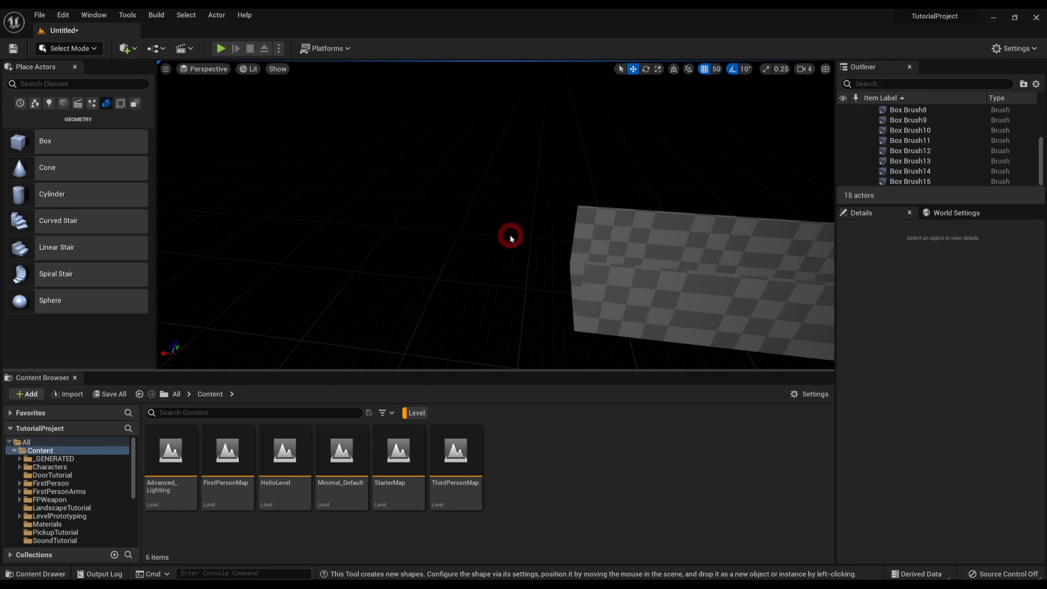
Step: Select all five floor tiles and duplicate them straight up to Z 400 as the corridor's ceiling
mouse_move(510, 234)
right_down()
mouse_move(649, 210)
mouse_move(758, 215)
mouse_move(726, 249)
mouse_move(778, 238)
mouse_move(252, 273)
right_up()
click(345, 268)
right_drag(349, 267, 413, 247)
ctrl+click(449, 208)
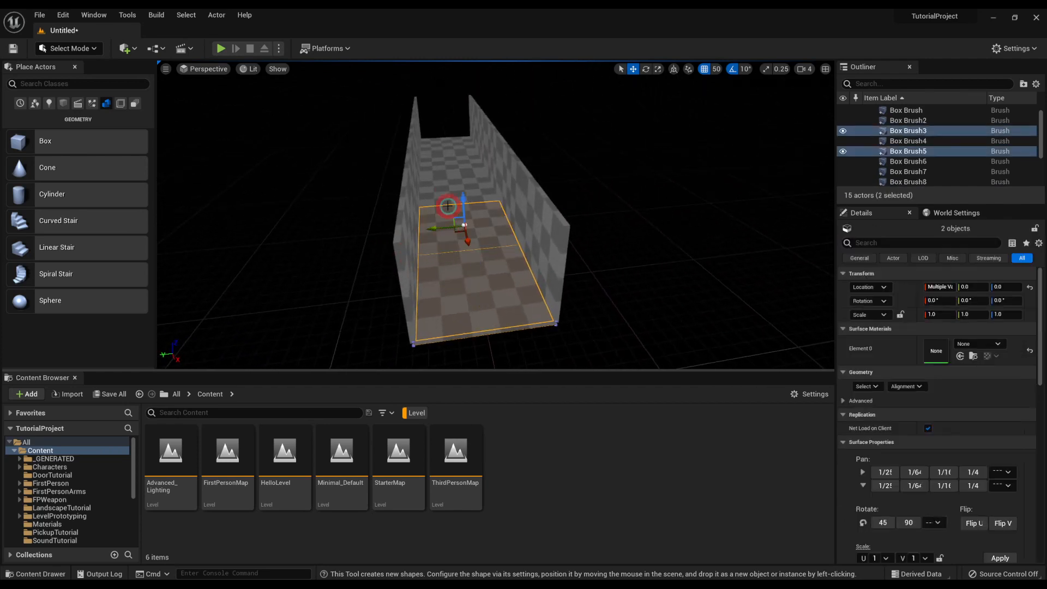
ctrl+click(443, 186)
ctrl+click(439, 164)
ctrl+click(437, 143)
right_drag(438, 143, 483, 150)
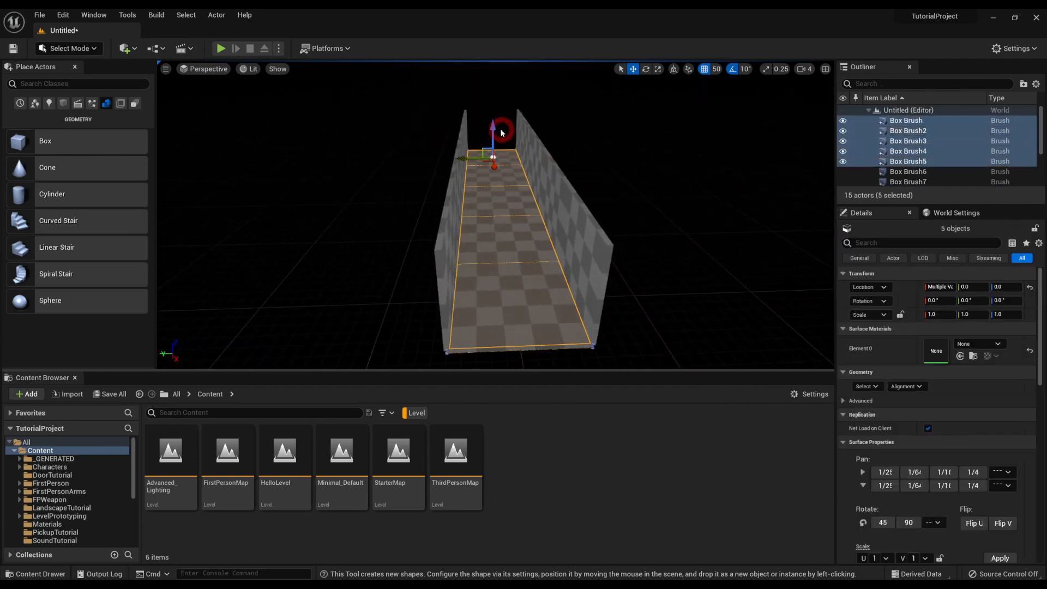
mouse_move(496, 129)
alt+mouse_down()
mouse_move(493, 108)
mouse_move(493, 121)
alt+mouse_up()
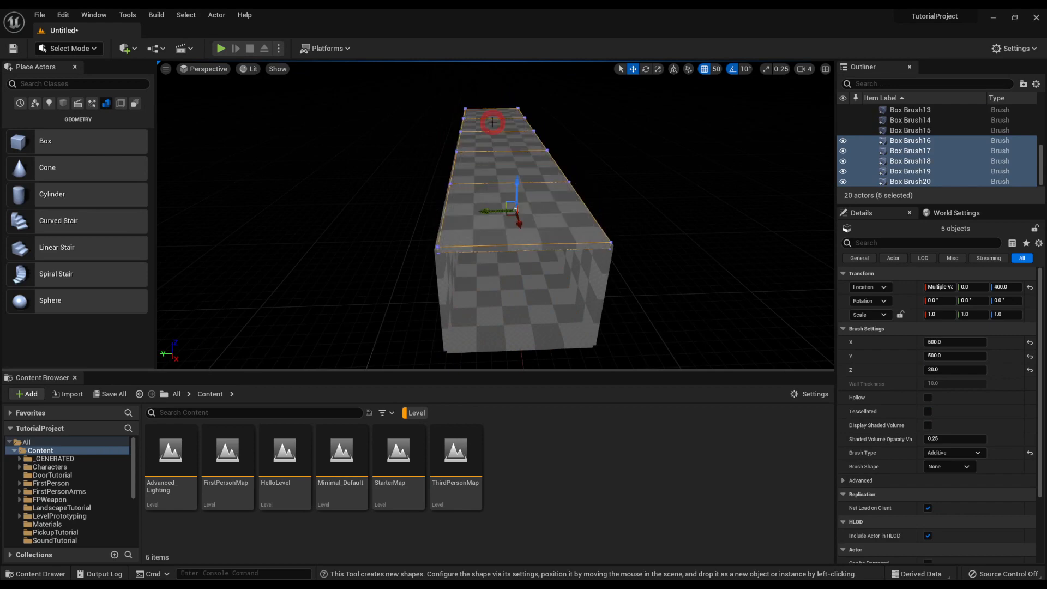
Step: Duplicate the end segment of the Y 250 wall rotated 90° about Z, and move the copy to X 1250, Y 0
mouse_move(547, 139)
right_down()
mouse_move(458, 145)
mouse_move(503, 90)
mouse_move(519, 35)
mouse_move(535, 82)
mouse_move(507, 155)
mouse_move(465, 133)
mouse_move(556, 180)
mouse_move(493, 202)
right_up()
click(493, 202)
key(e)
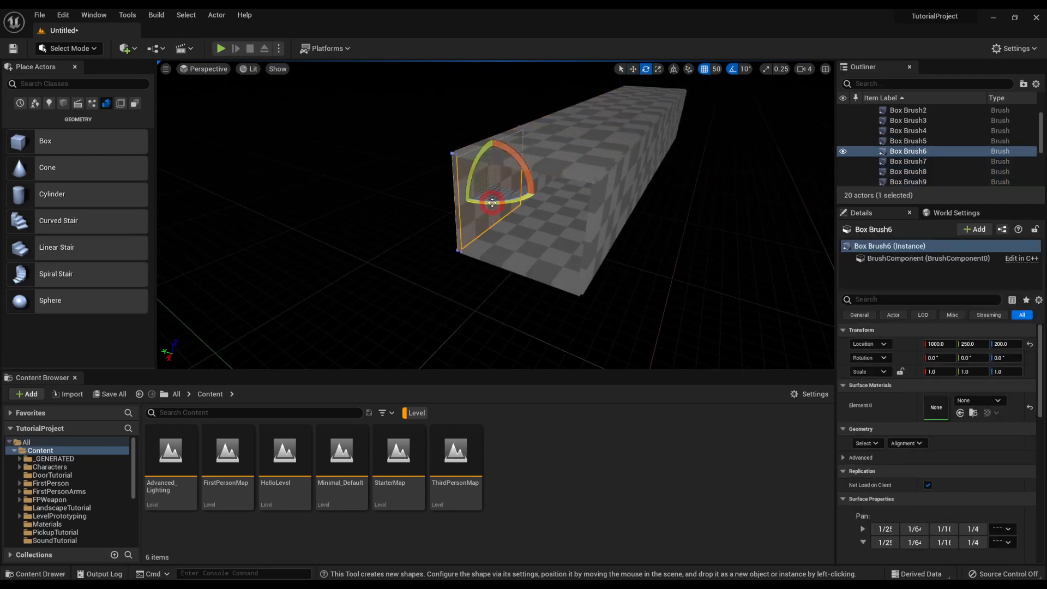
alt+drag(493, 203, 253, 206)
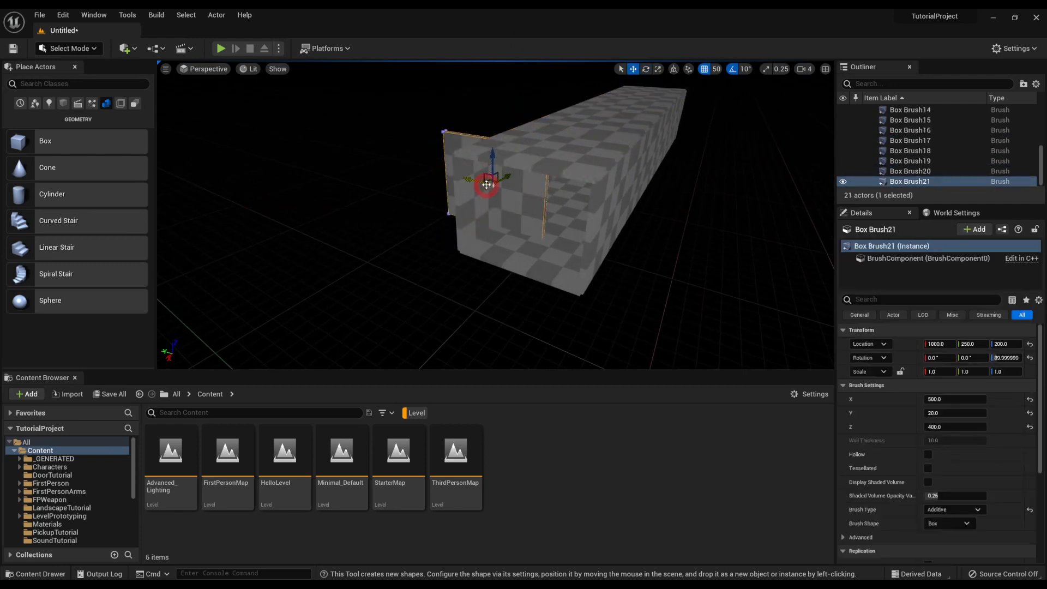
mouse_move(489, 182)
mouse_down()
mouse_move(501, 215)
mouse_move(515, 219)
mouse_up()
Step: Duplicate the end wall along the X axis to close the opposite end of the corridor
mouse_move(570, 195)
right_down()
mouse_move(398, 178)
mouse_move(579, 196)
mouse_move(306, 208)
right_up()
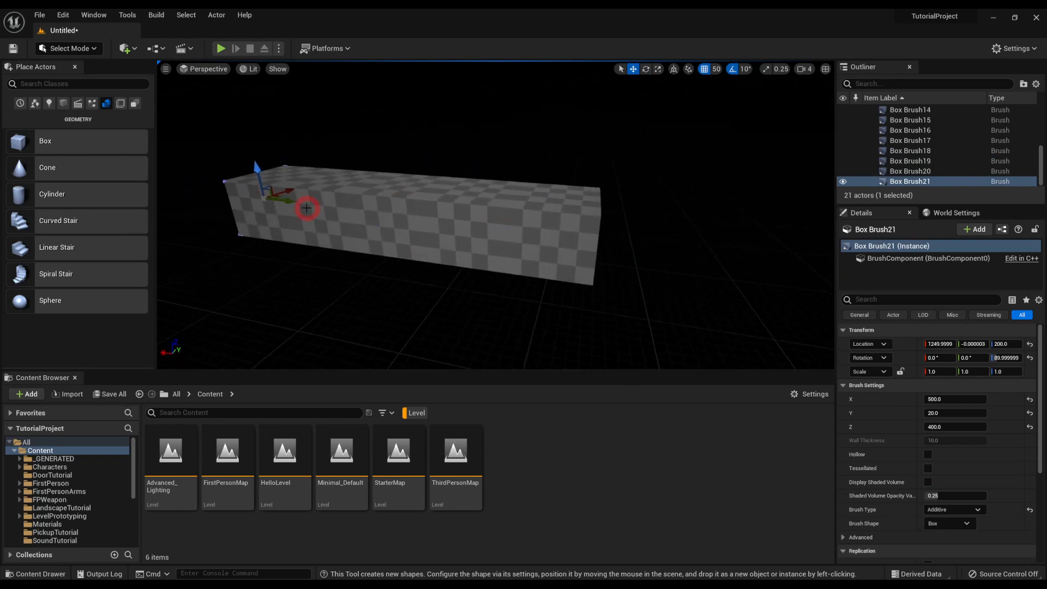
alt+drag(290, 201, 636, 235)
key(d)
mouse_move(635, 234)
right_down()
mouse_move(414, 215)
mouse_move(335, 194)
mouse_move(427, 164)
mouse_move(753, 163)
mouse_move(460, 188)
mouse_move(641, 209)
mouse_move(627, 207)
right_up()
click(588, 220)
key(s)
Step: Switch the viewport shading to Unlit, compare it with Lit, and return to Unlit
click(242, 70)
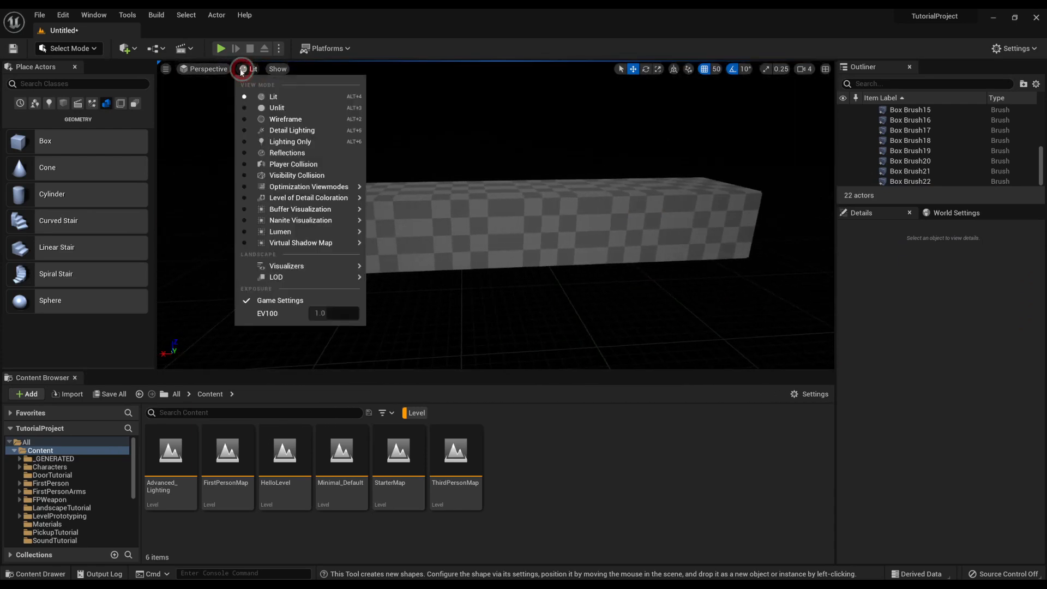
click(274, 107)
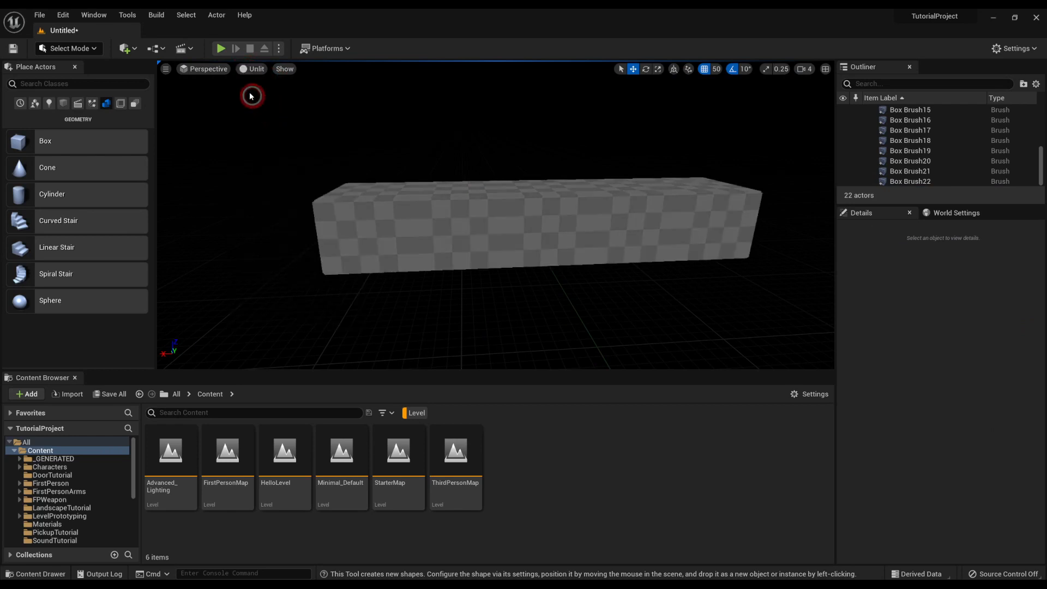
click(252, 71)
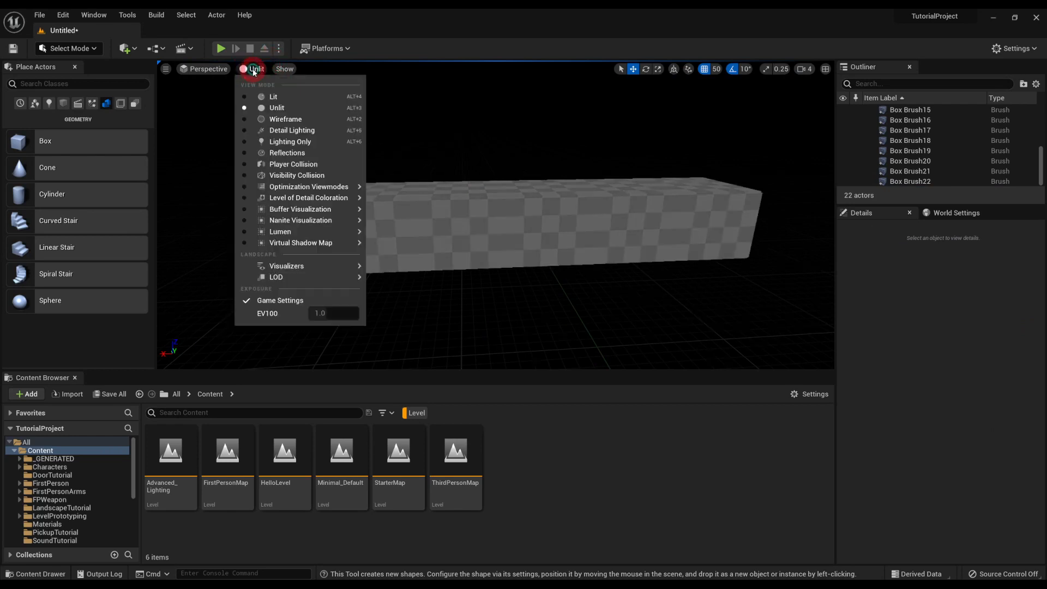
click(272, 96)
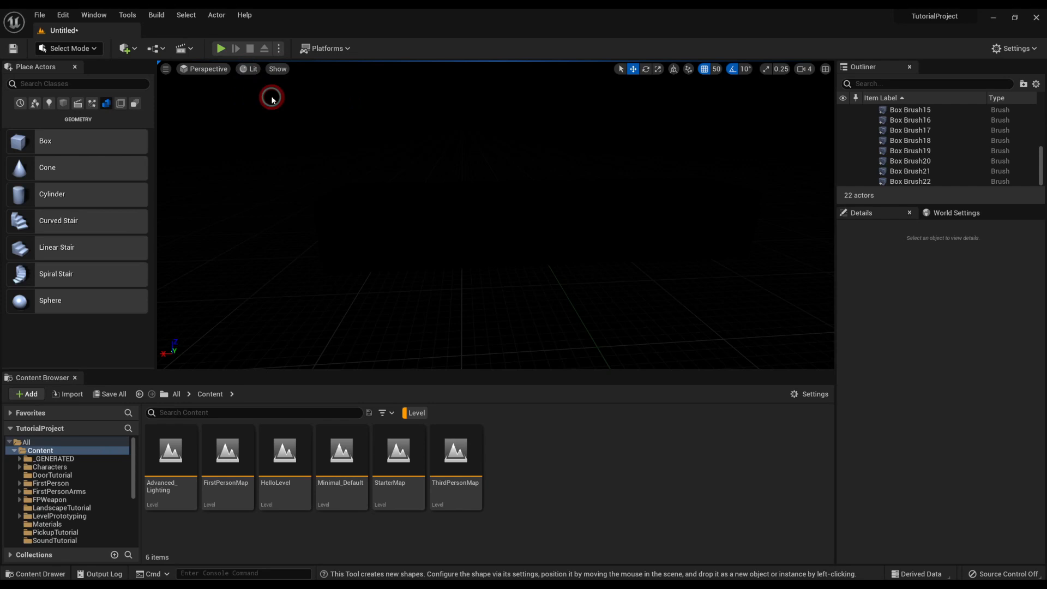
click(244, 69)
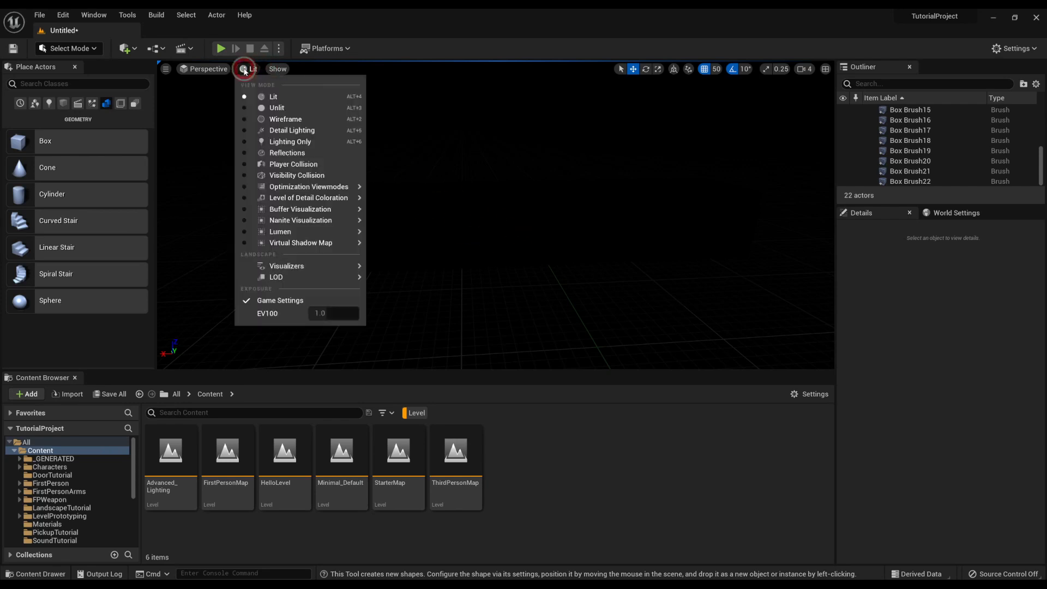
click(268, 105)
Step: Place a new box brush against the outside of the X 1250 end wall and set its Z size to 300
right_drag(528, 186, 552, 219)
click(441, 227)
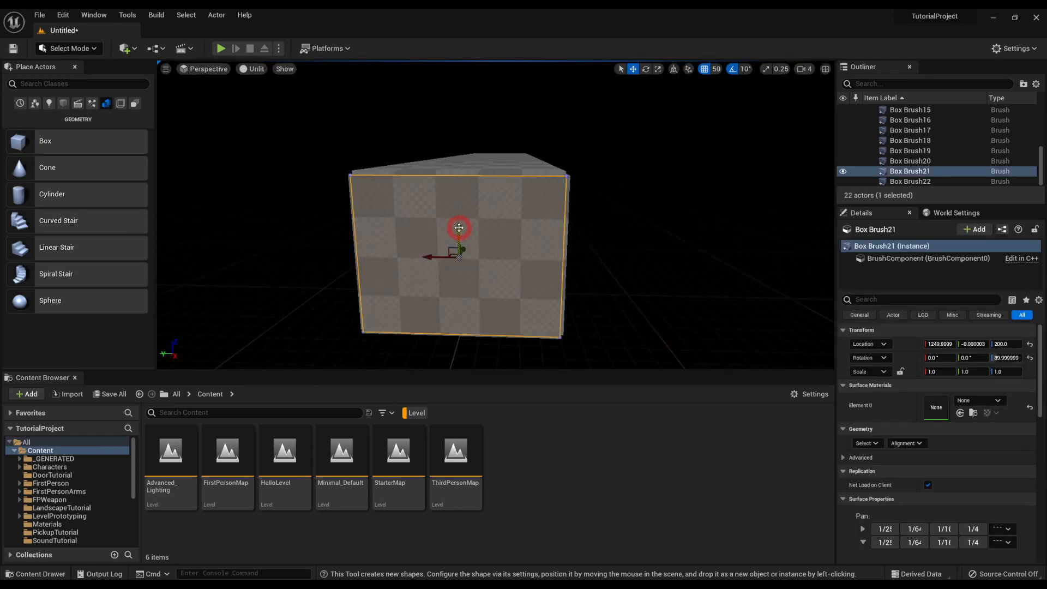
mouse_move(18, 128)
mouse_down()
mouse_move(51, 154)
mouse_move(467, 261)
mouse_up()
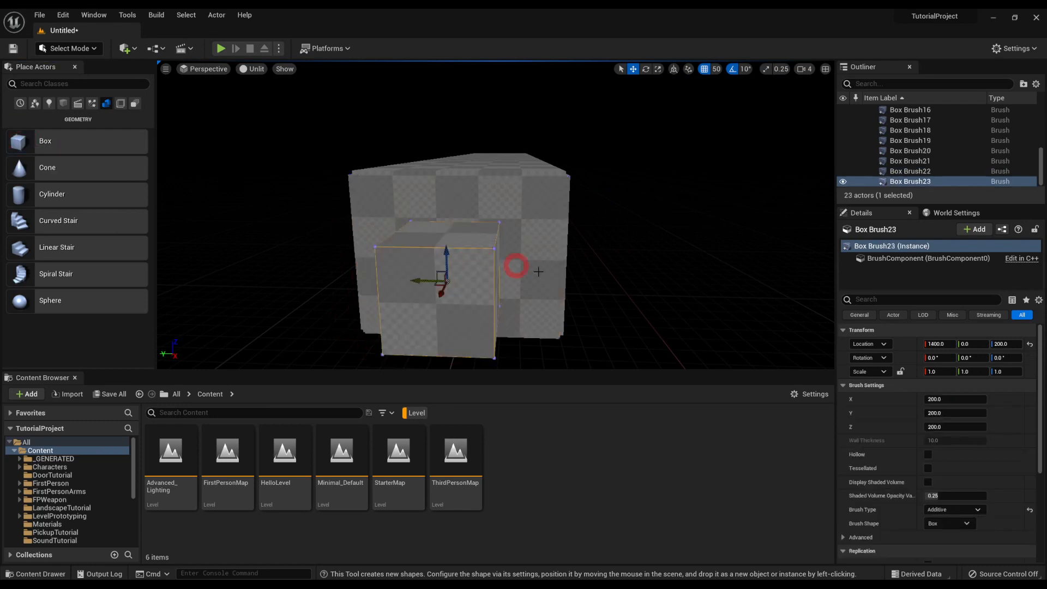
click(951, 404)
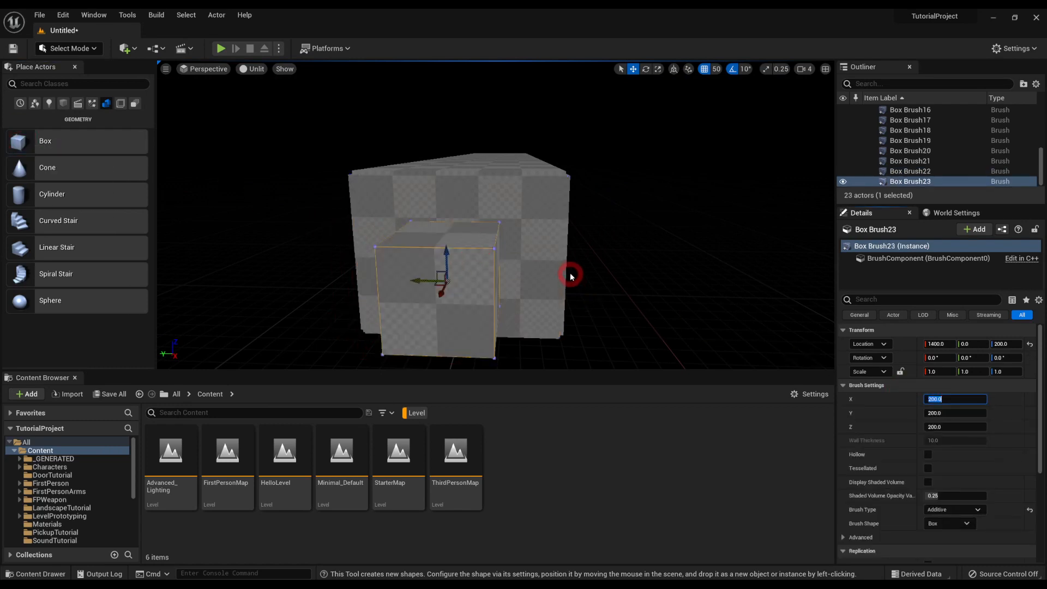
click(953, 426)
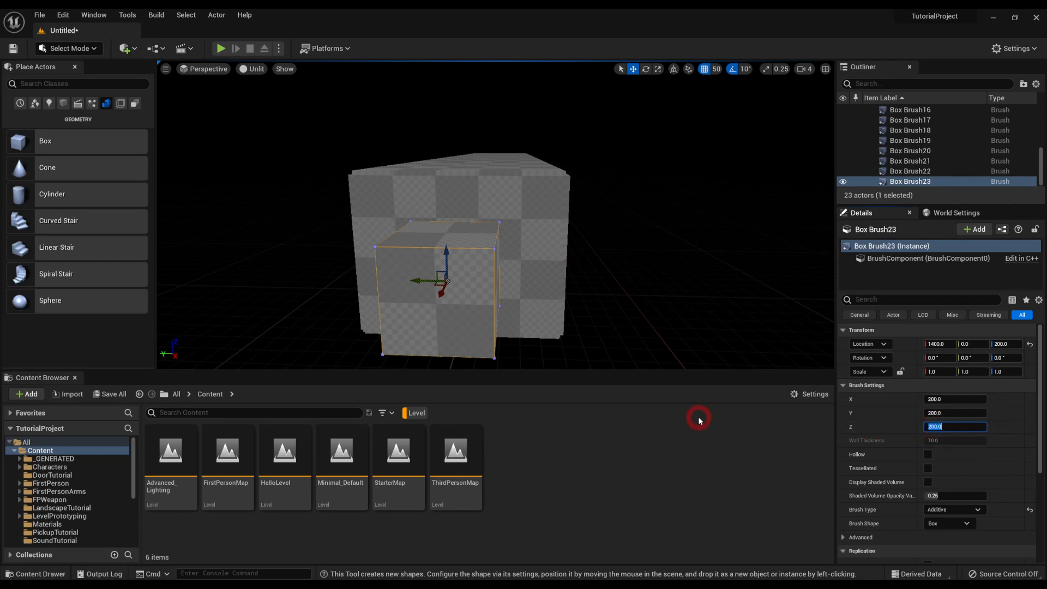
text(300)
key(Return)
Step: Move the new box into the end wall at X 1250, re-enter its Z size as 300, and lower it to Z 150
right_drag(608, 301, 459, 301)
key(d)
right_drag(462, 300, 643, 194)
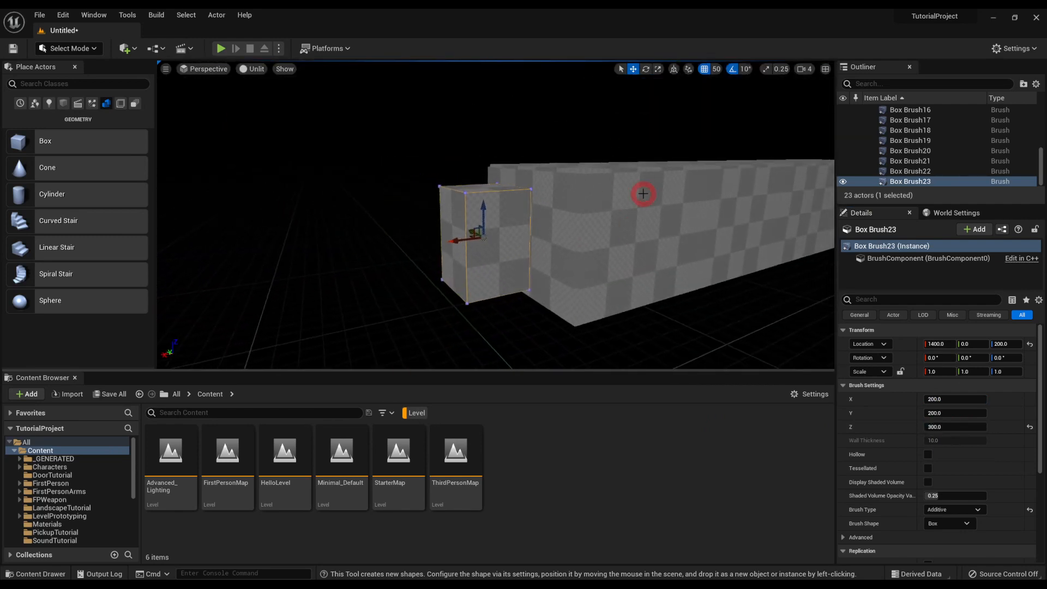
drag(459, 240, 516, 219)
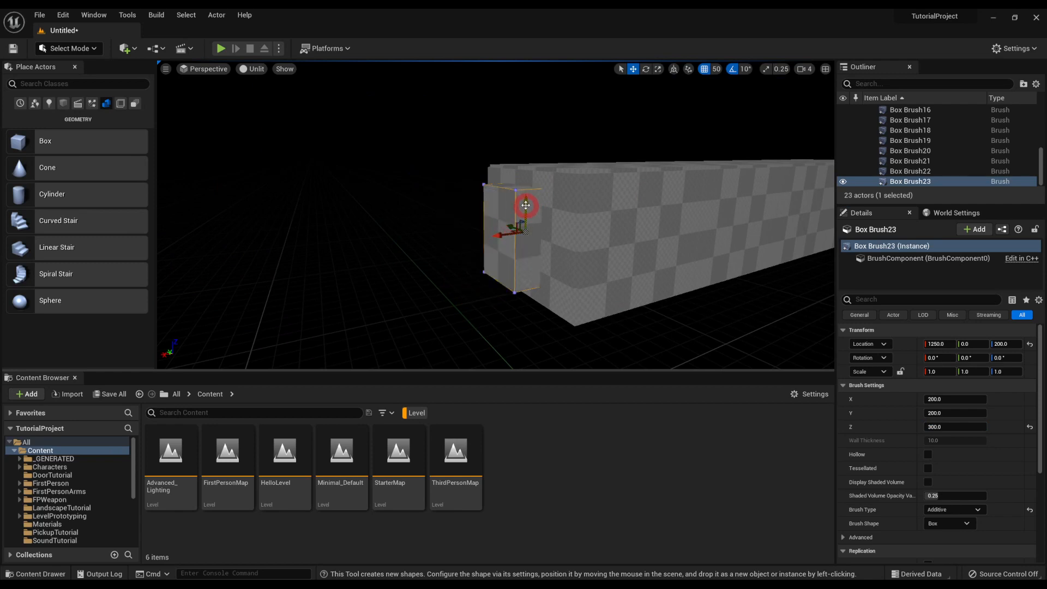
click(979, 427)
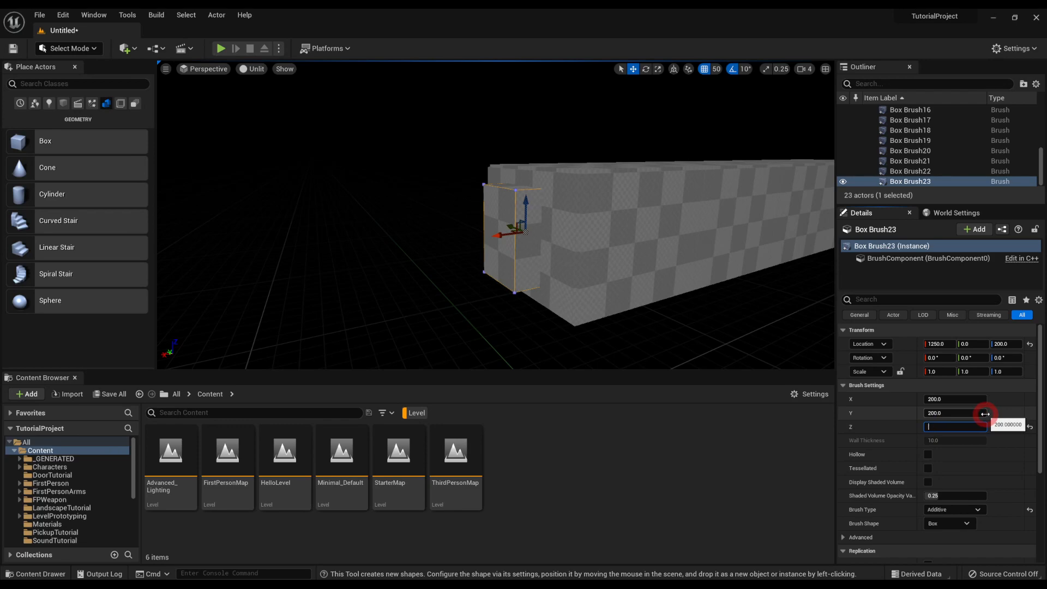
text(300)
key(Return)
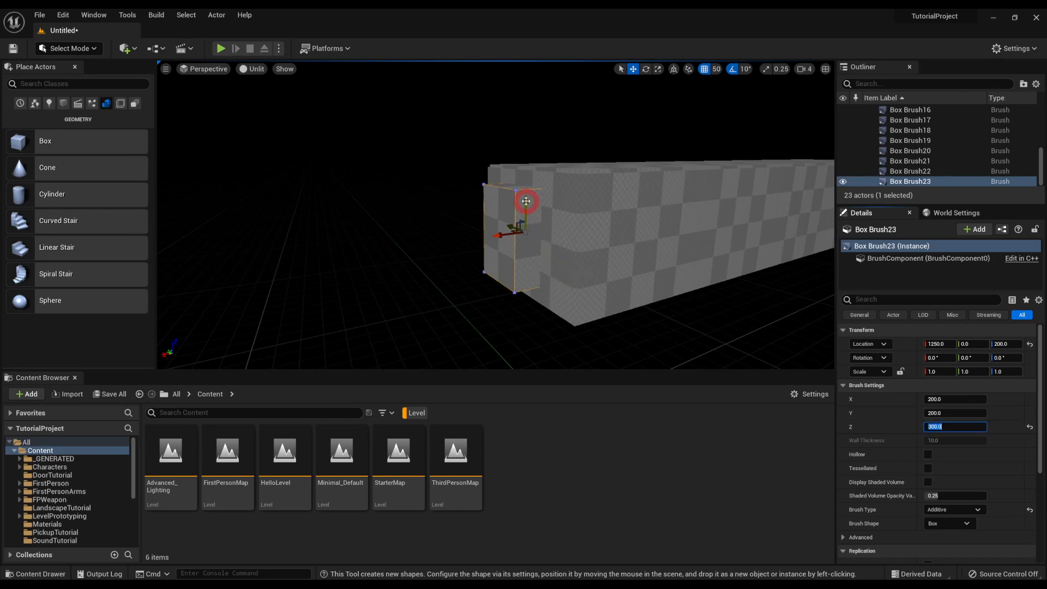
drag(527, 201, 529, 220)
Step: Set the X size of the box intersecting the end wall to 100
mouse_move(529, 219)
right_down()
mouse_move(676, 212)
mouse_move(825, 262)
mouse_move(804, 204)
mouse_move(829, 210)
mouse_move(199, 262)
mouse_move(573, 229)
mouse_move(532, 219)
right_up()
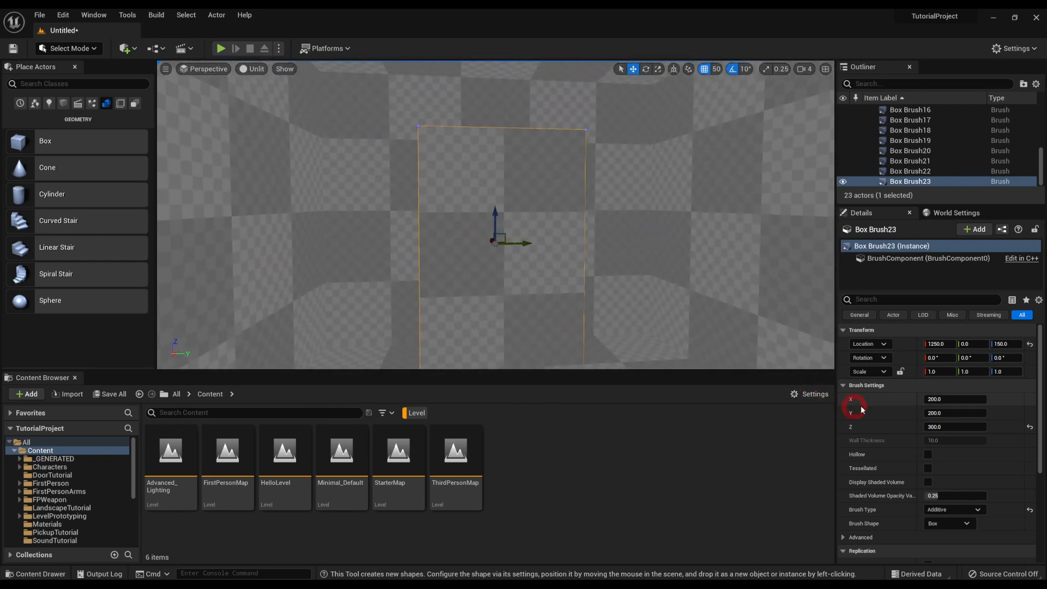
click(935, 399)
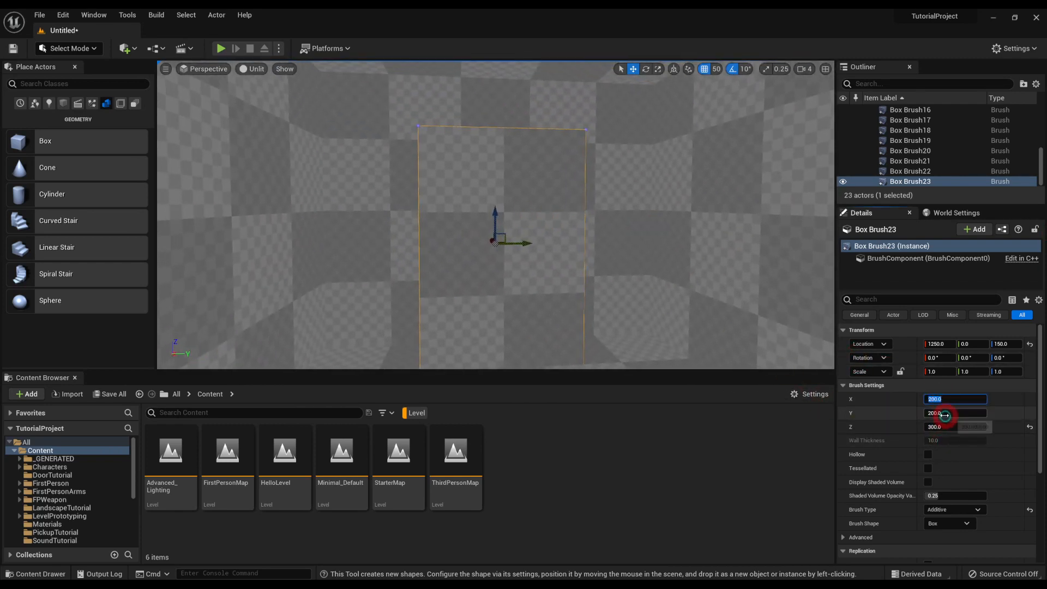
key(Return)
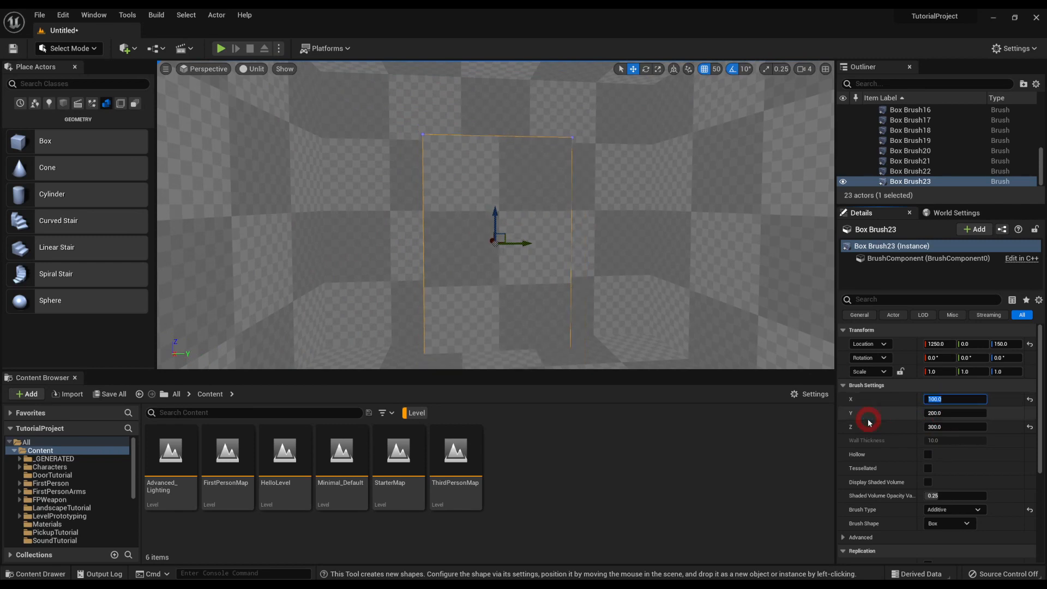
Step: Change the Brush Type of the box in the end wall to Subtractive to cut a doorway
mouse_move(638, 279)
right_down()
mouse_move(570, 264)
mouse_move(460, 274)
mouse_move(257, 240)
mouse_move(325, 344)
mouse_move(554, 234)
mouse_move(701, 222)
mouse_move(753, 203)
mouse_move(447, 224)
right_up()
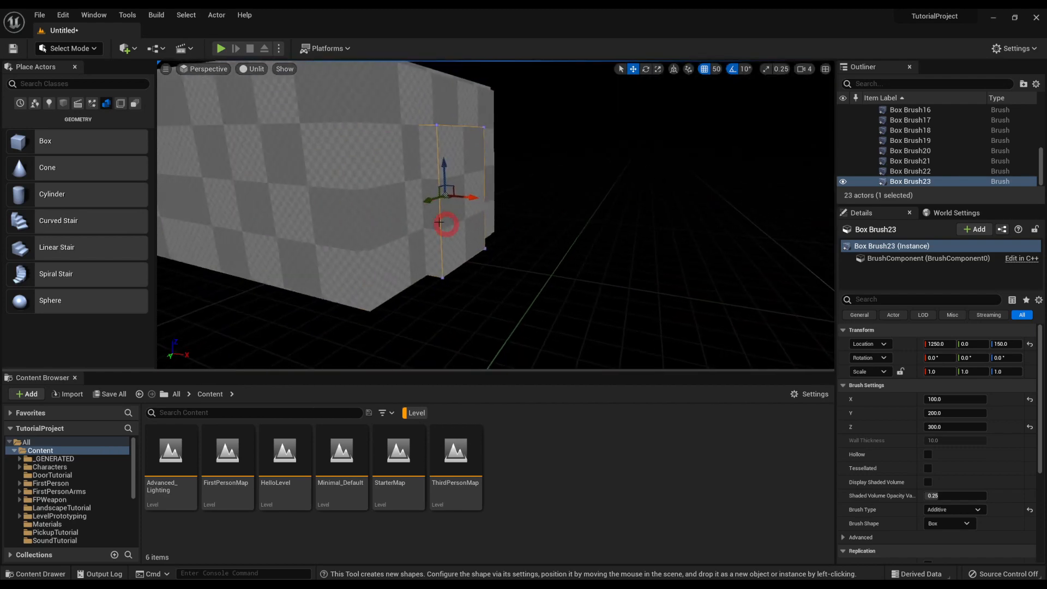
mouse_move(529, 136)
right_down()
mouse_move(498, 131)
mouse_move(525, 129)
right_up()
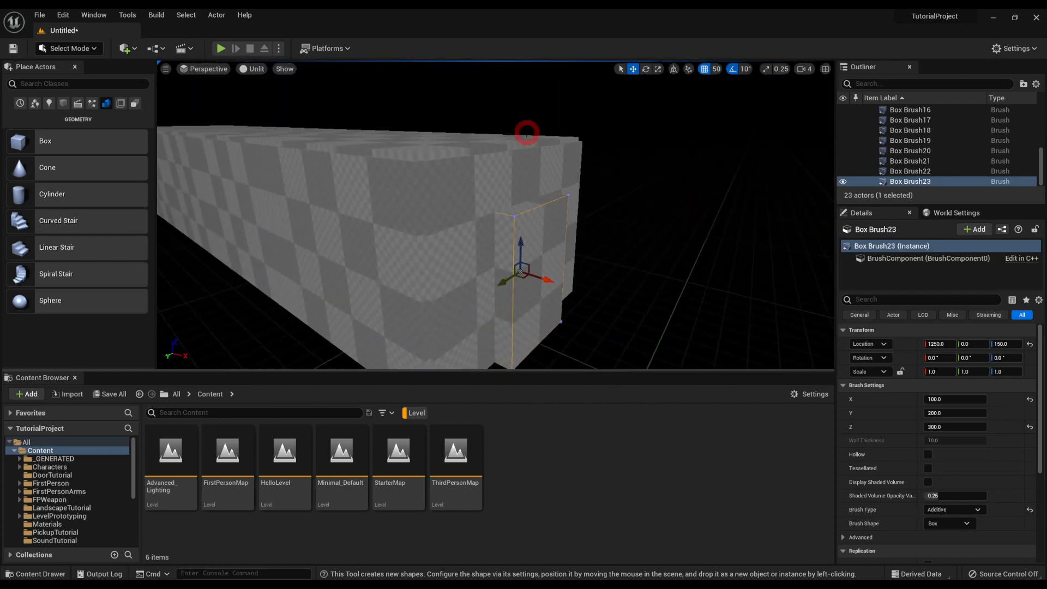
click(368, 162)
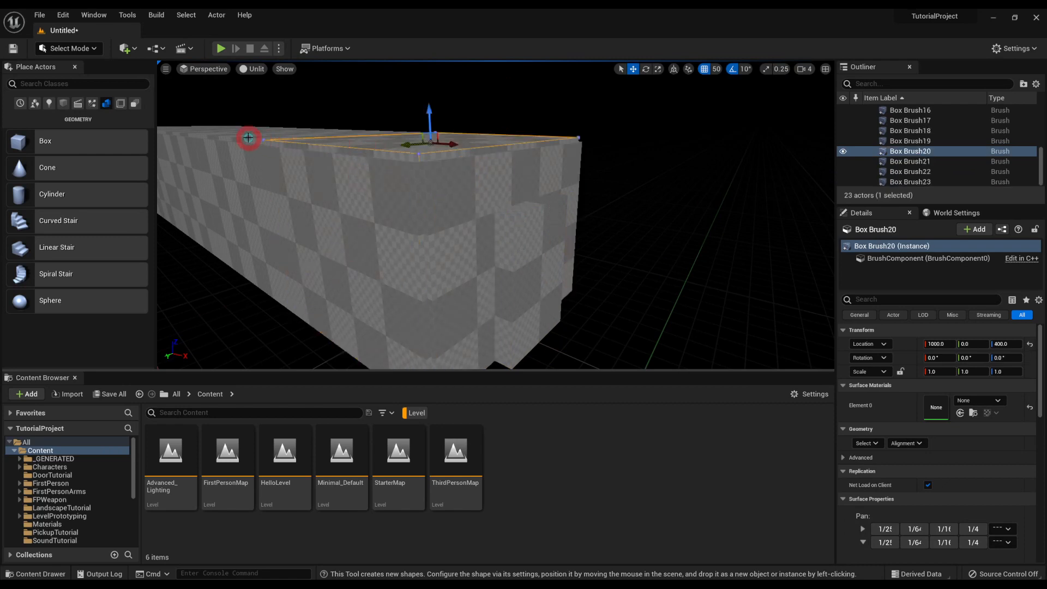
click(215, 163)
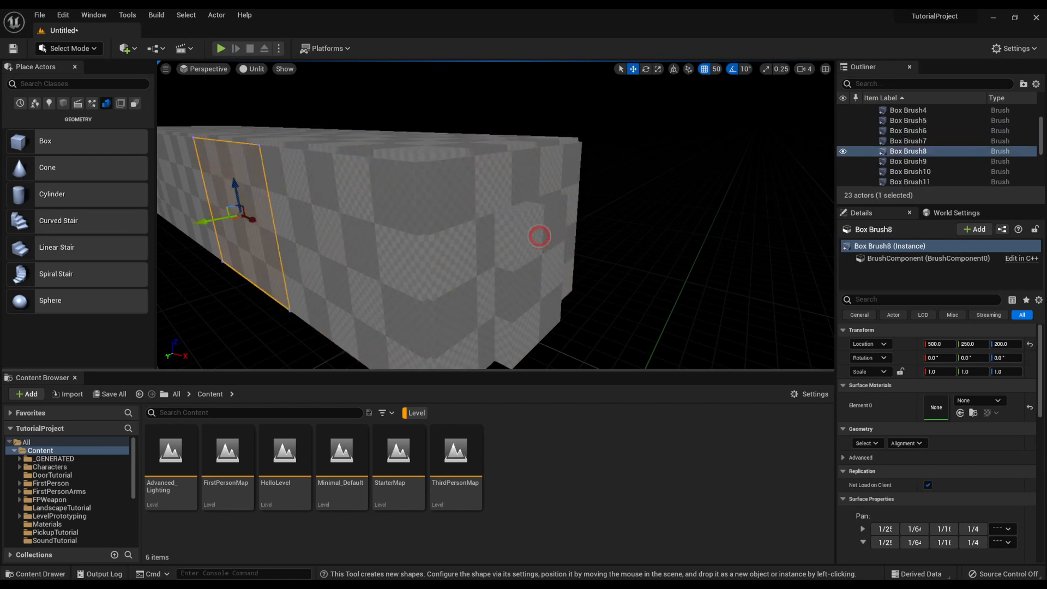
click(540, 236)
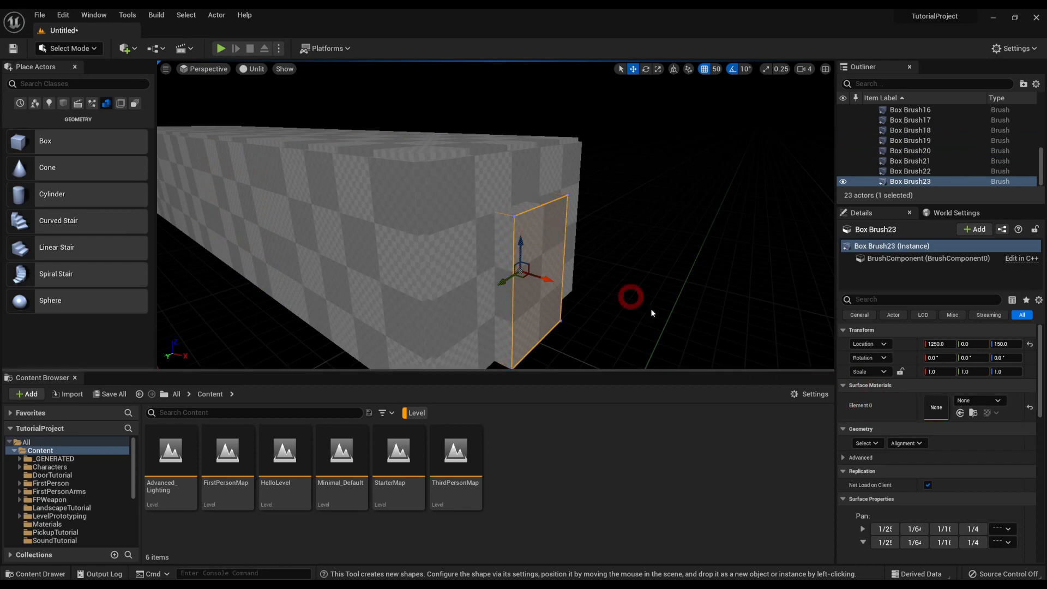
scroll(877, 455, down, 6)
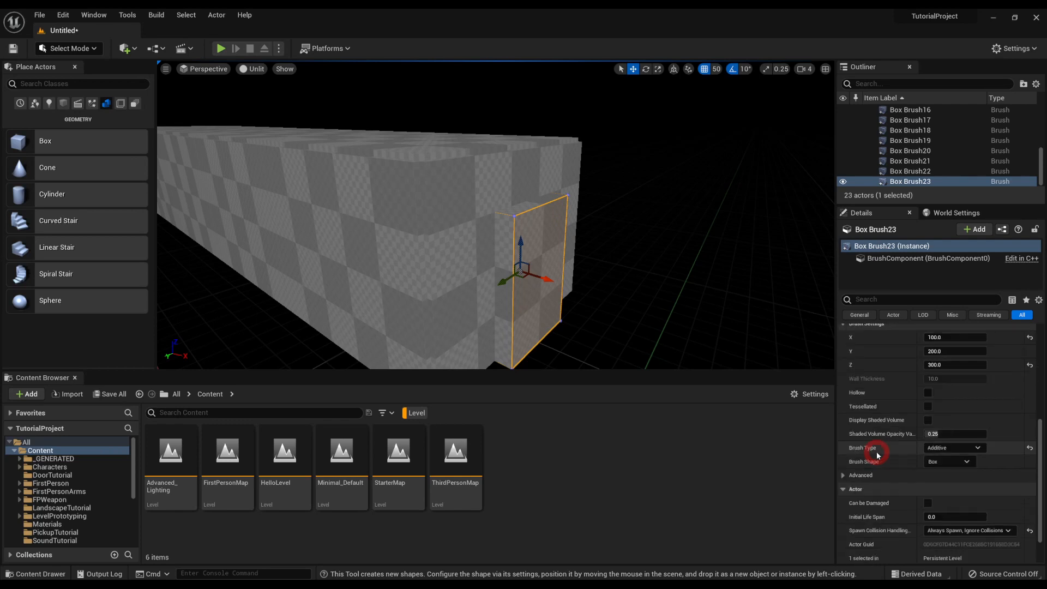
scroll(854, 445, down, 1)
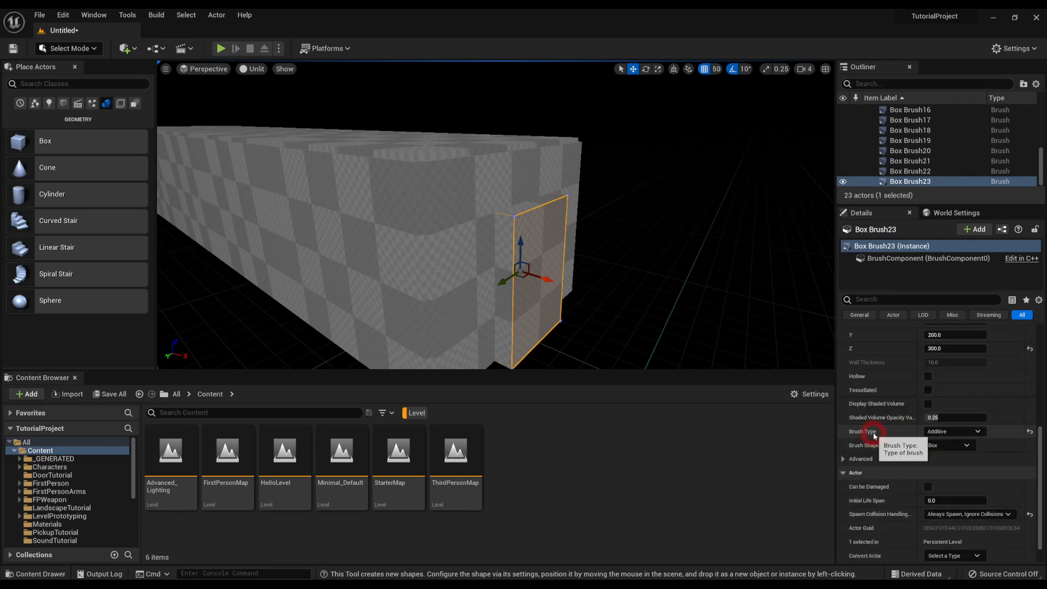
click(951, 431)
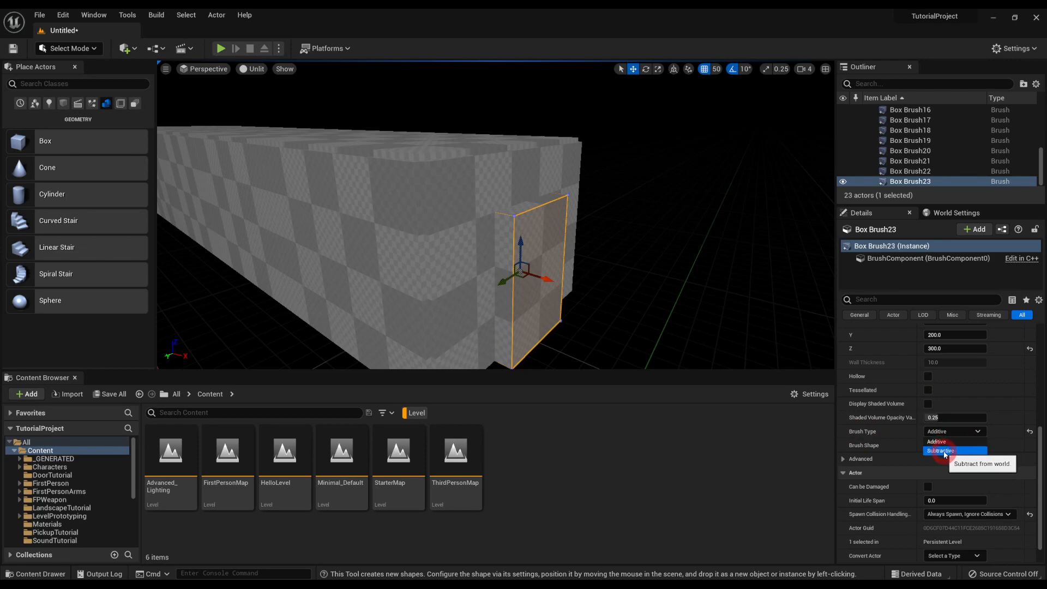
click(943, 451)
Step: Examine the doorway cut and the corridor interior from up close
key(w)
mouse_move(647, 294)
right_down()
mouse_move(695, 308)
mouse_move(584, 316)
mouse_move(569, 344)
mouse_move(580, 296)
mouse_move(596, 293)
mouse_move(575, 311)
mouse_move(566, 244)
mouse_move(588, 294)
mouse_move(635, 324)
right_up()
key(d)
key(w)
key(s)
key(w)
key(w)
key(s)
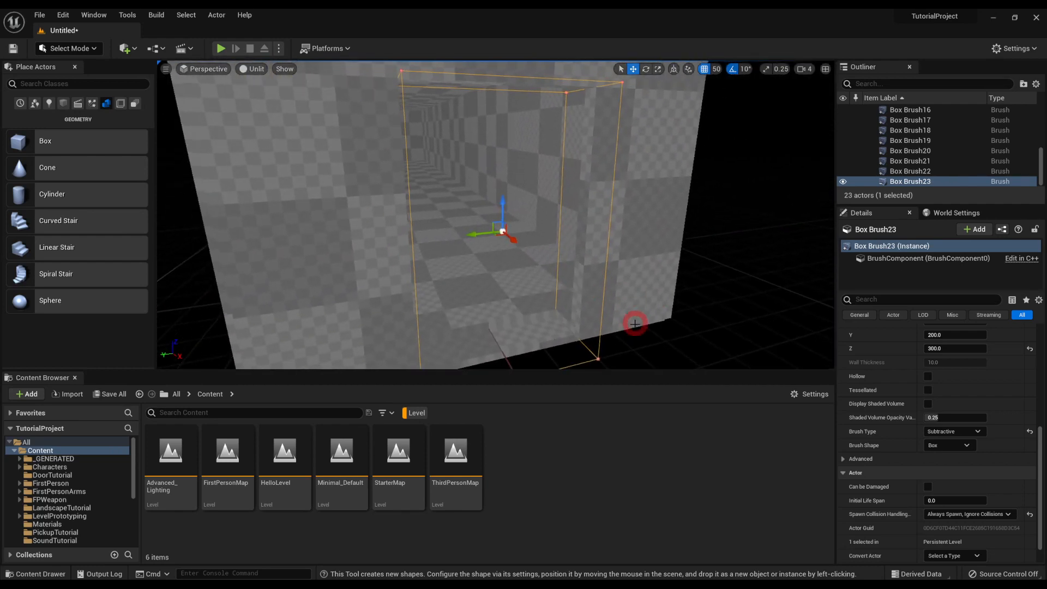
Step: Set the position grid snap to 10, raise the subtractive doorway box slightly, and move it back down
click(716, 69)
click(726, 114)
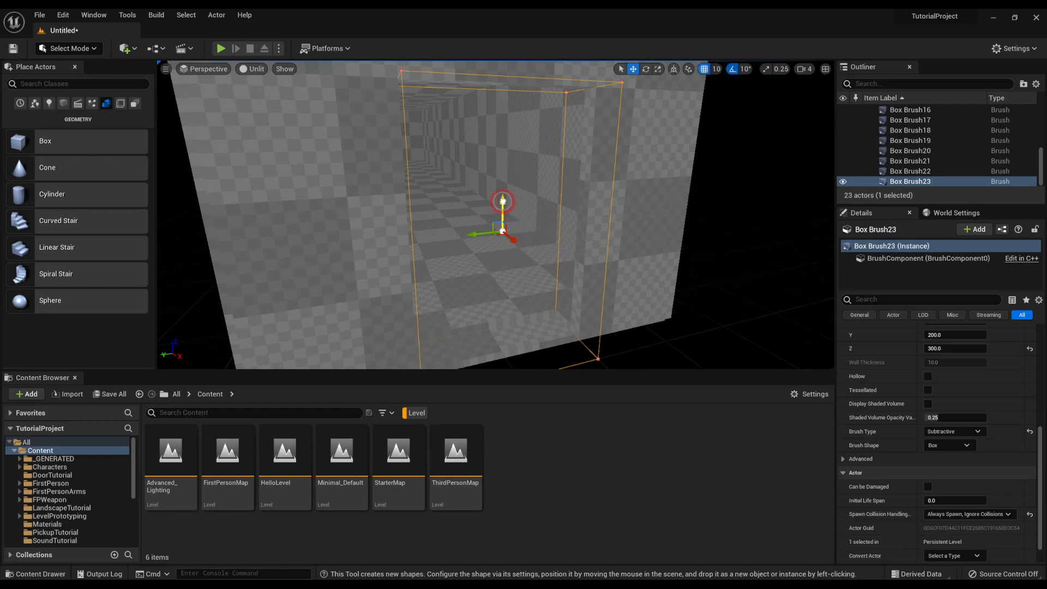
drag(502, 201, 502, 193)
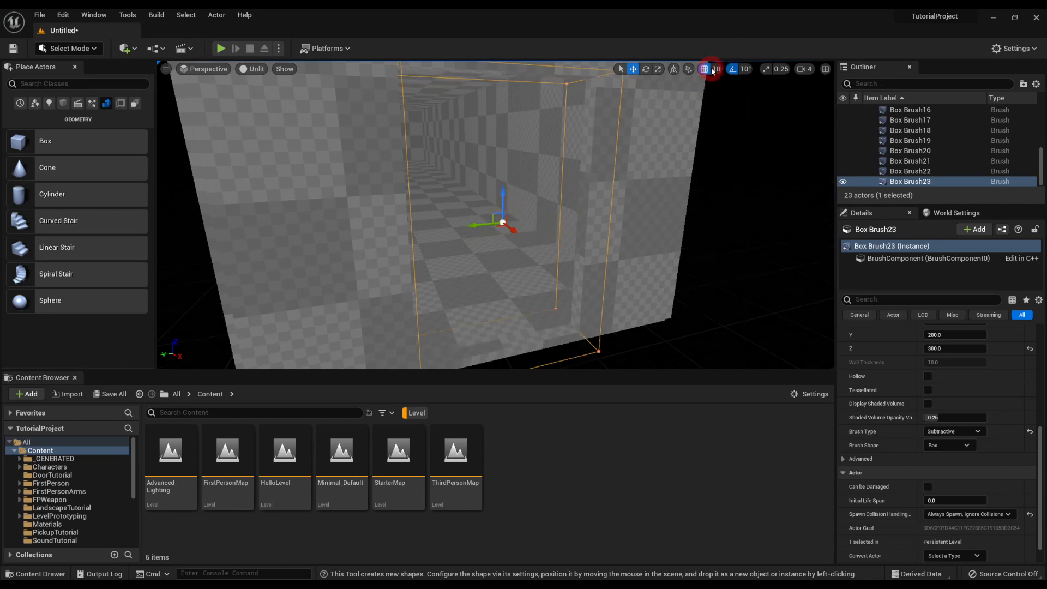
drag(503, 194, 502, 203)
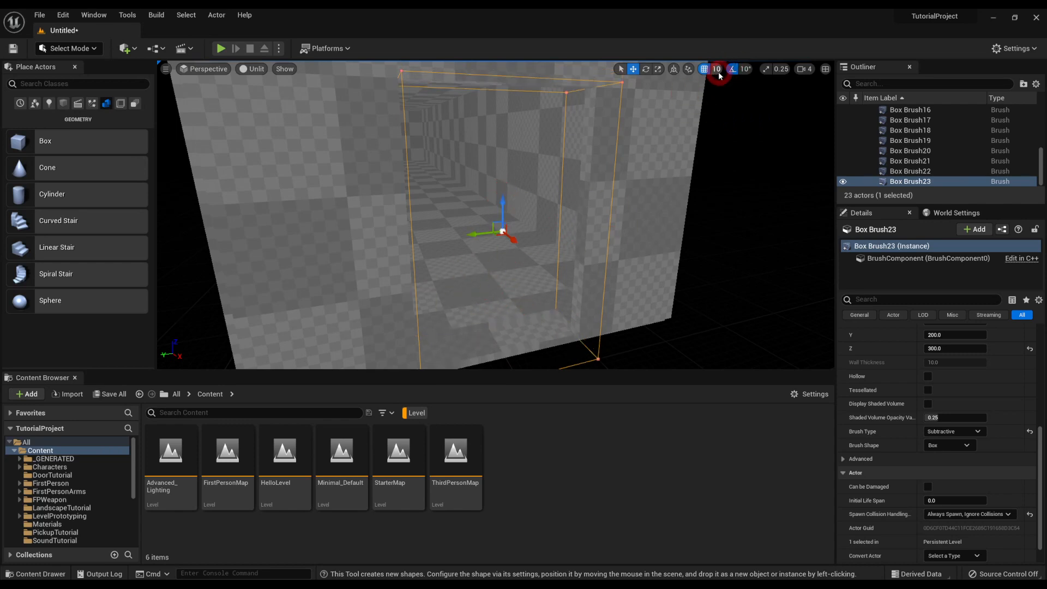
Step: Set the draw order of the floor brush in the end-wall doorway to To Last in its advanced brush settings
click(486, 275)
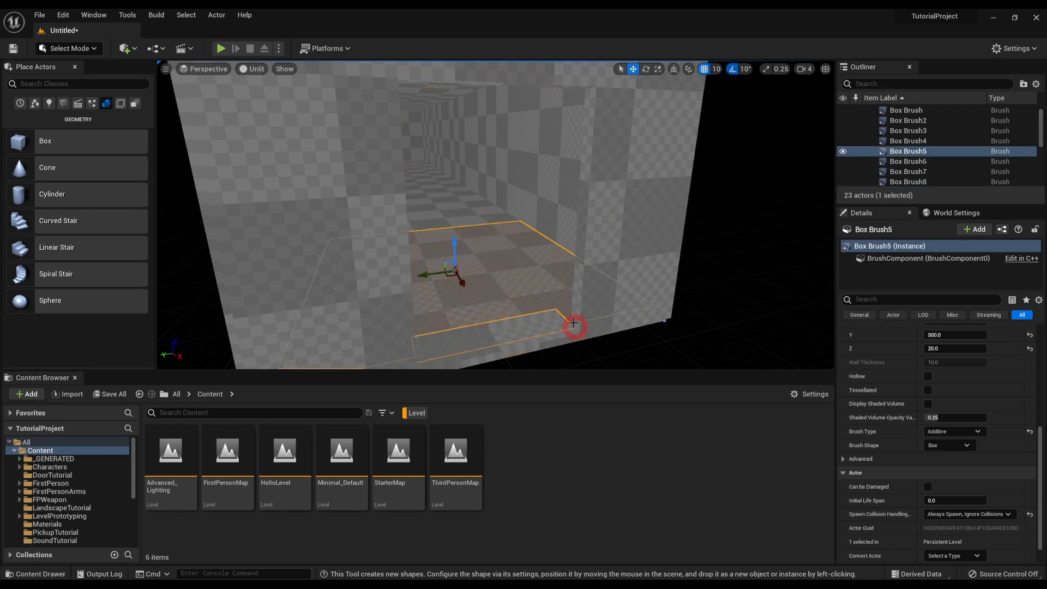
scroll(874, 458, down, 10)
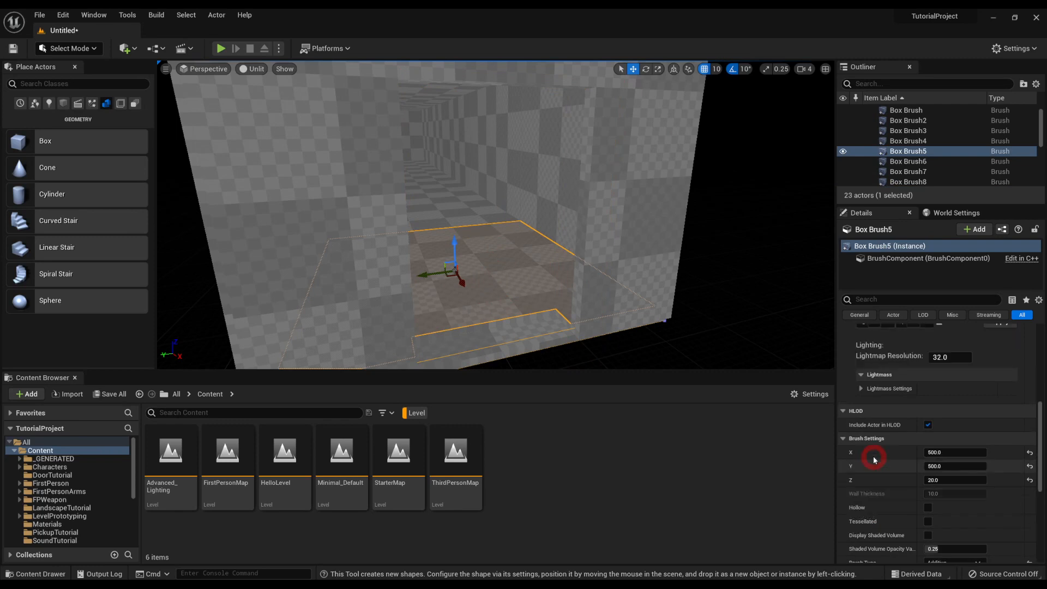
scroll(875, 457, up, 5)
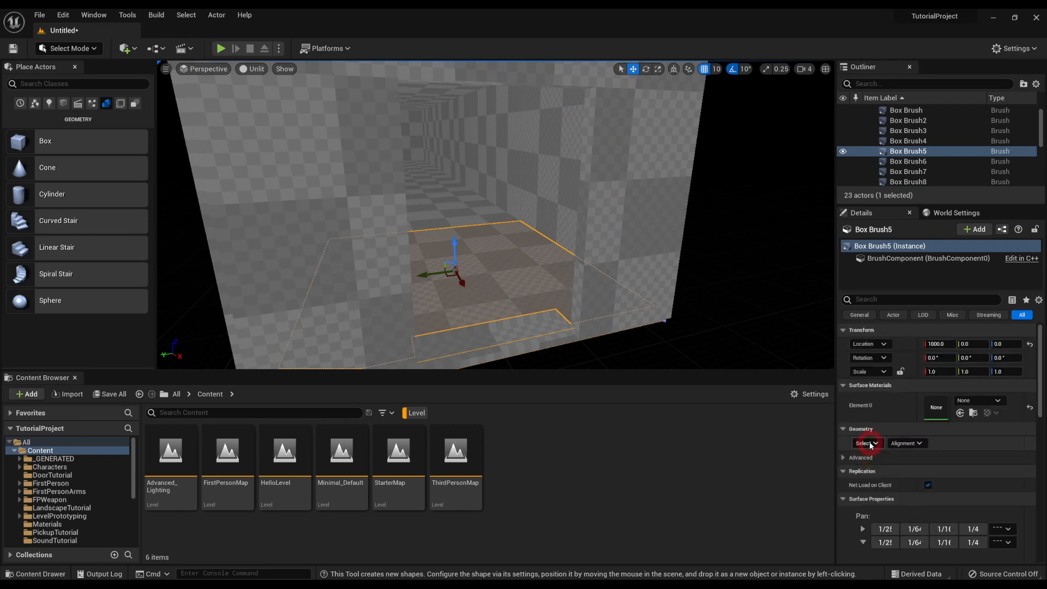
scroll(870, 444, down, 8)
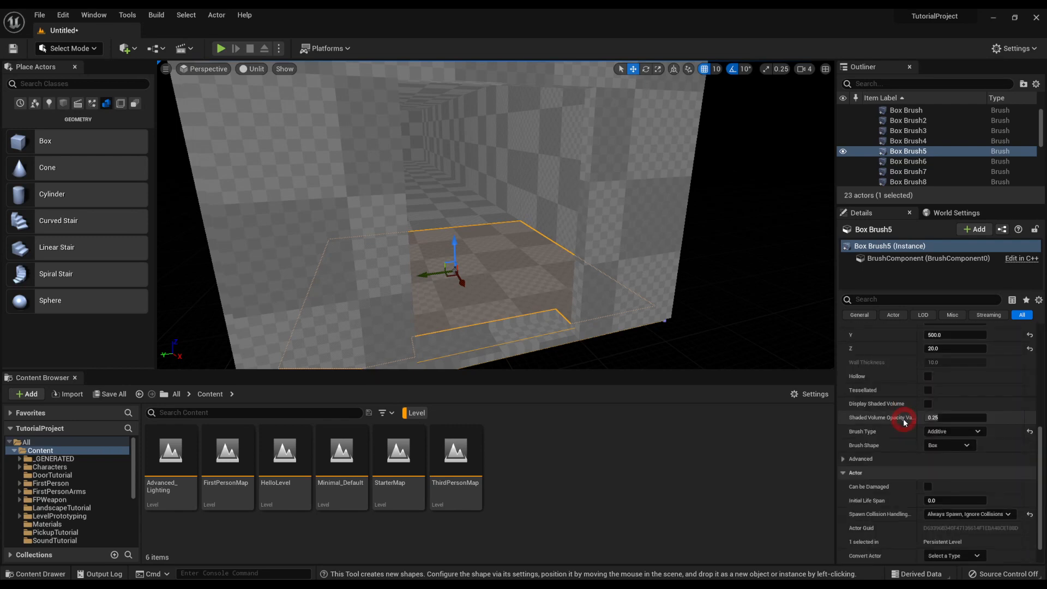
click(843, 459)
click(843, 459)
scroll(861, 461, up, 2)
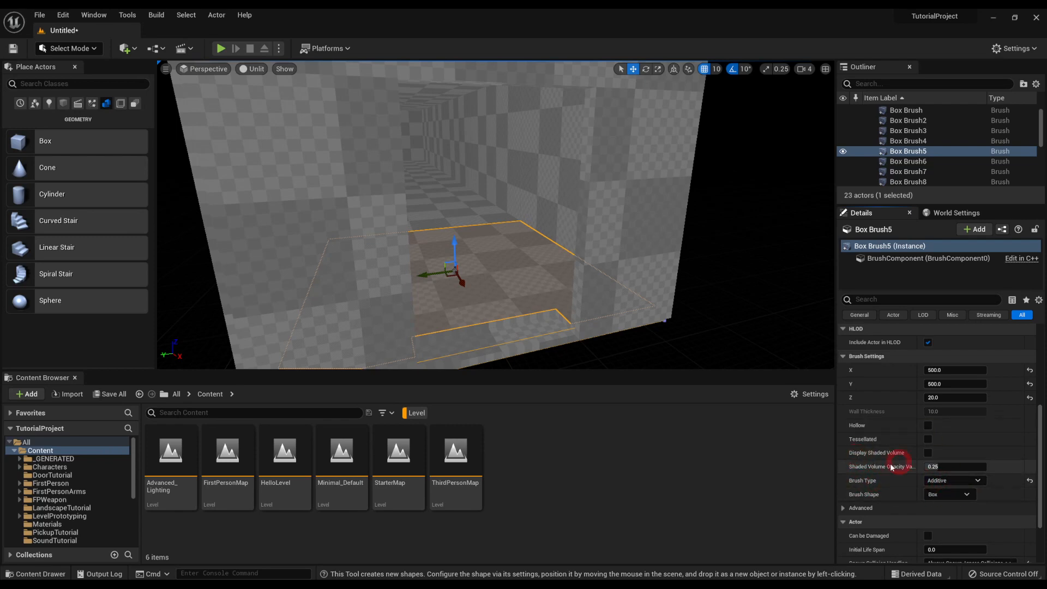
scroll(851, 464, down, 2)
click(844, 459)
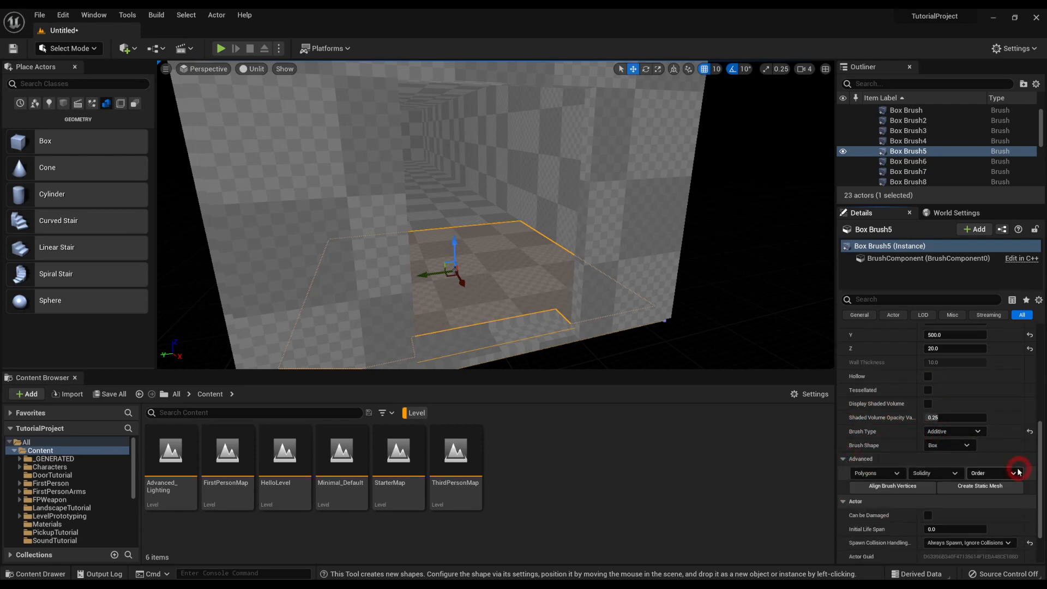
click(990, 476)
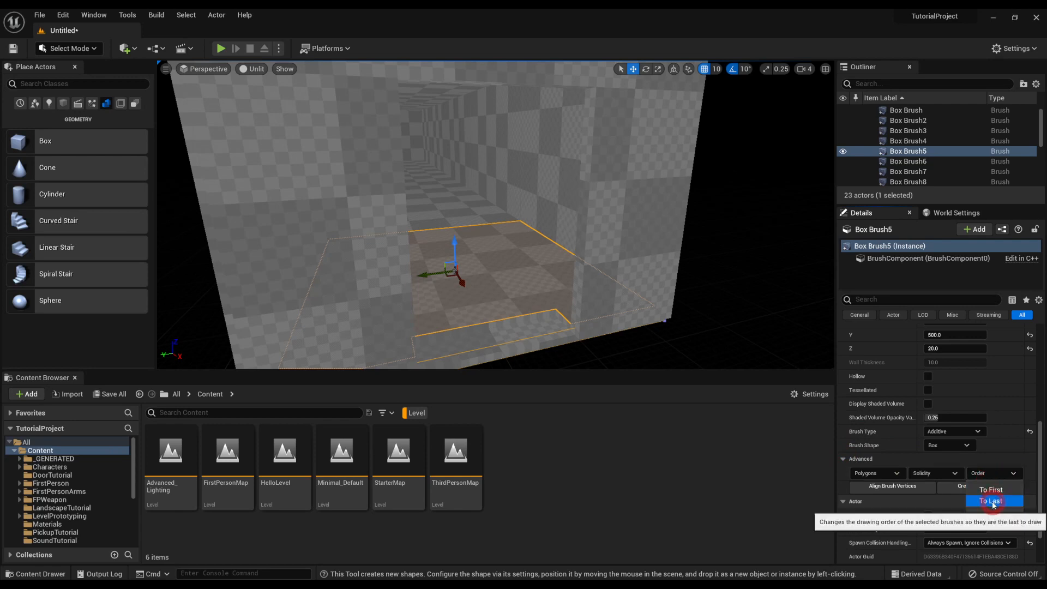
click(993, 503)
click(989, 474)
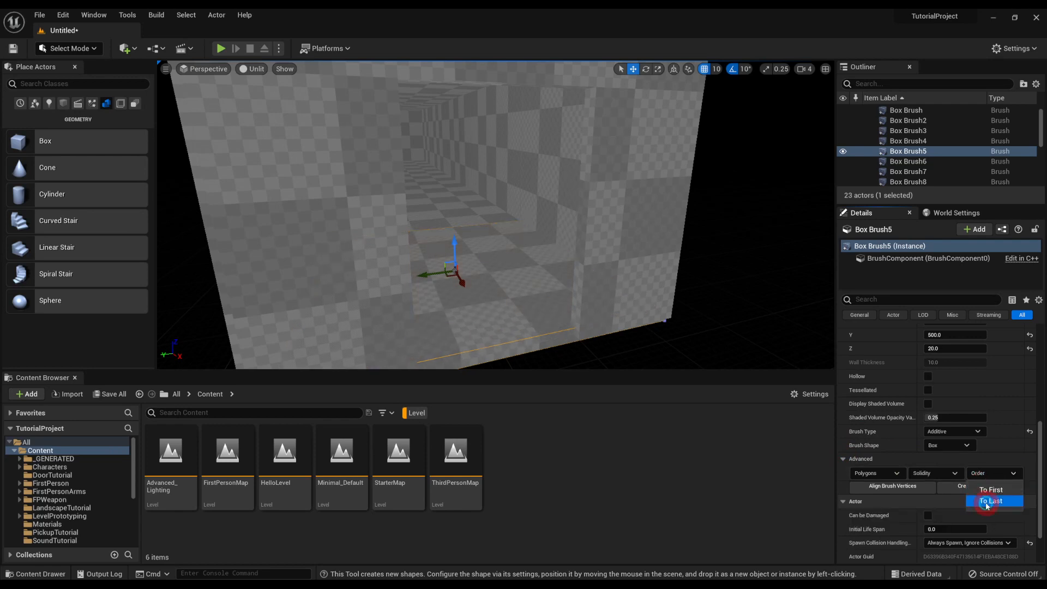
click(739, 306)
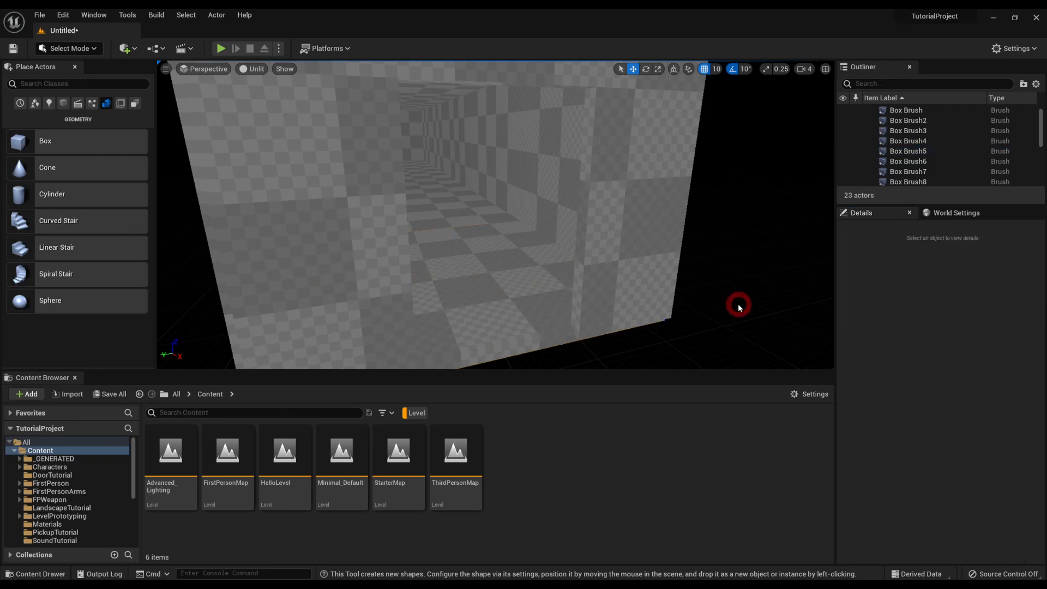
Step: Examine which brushes the doorway's floor, side faces and the inner corridor wall belong to
click(534, 285)
click(745, 249)
click(479, 323)
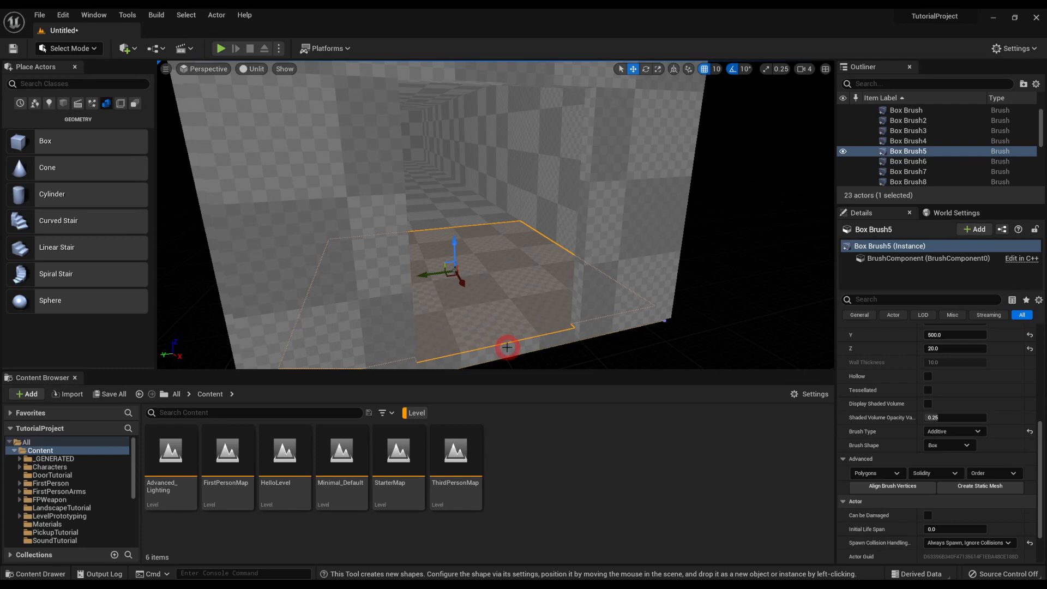
click(586, 158)
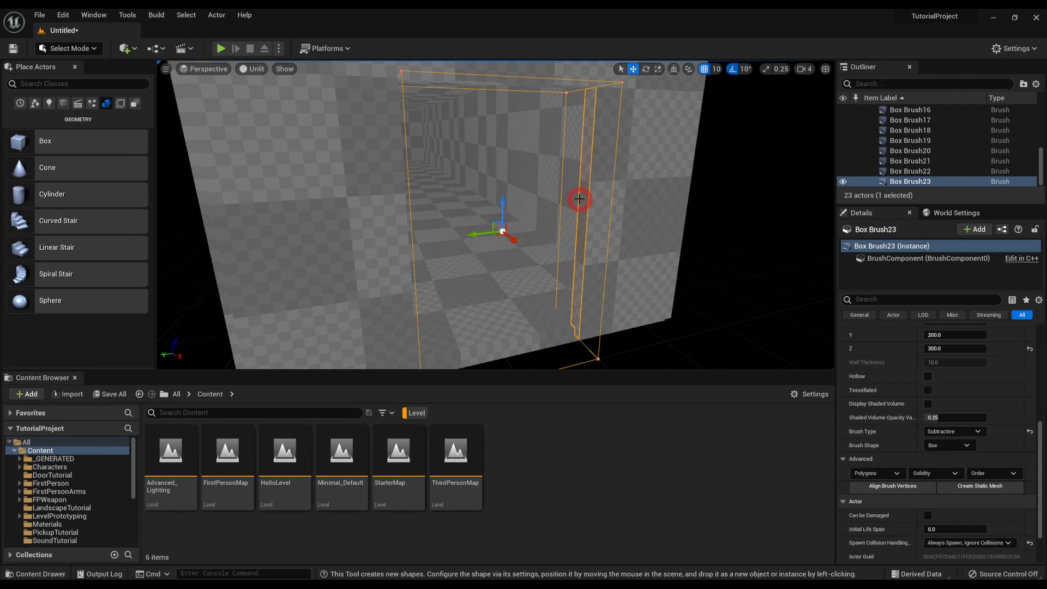
click(775, 204)
click(586, 201)
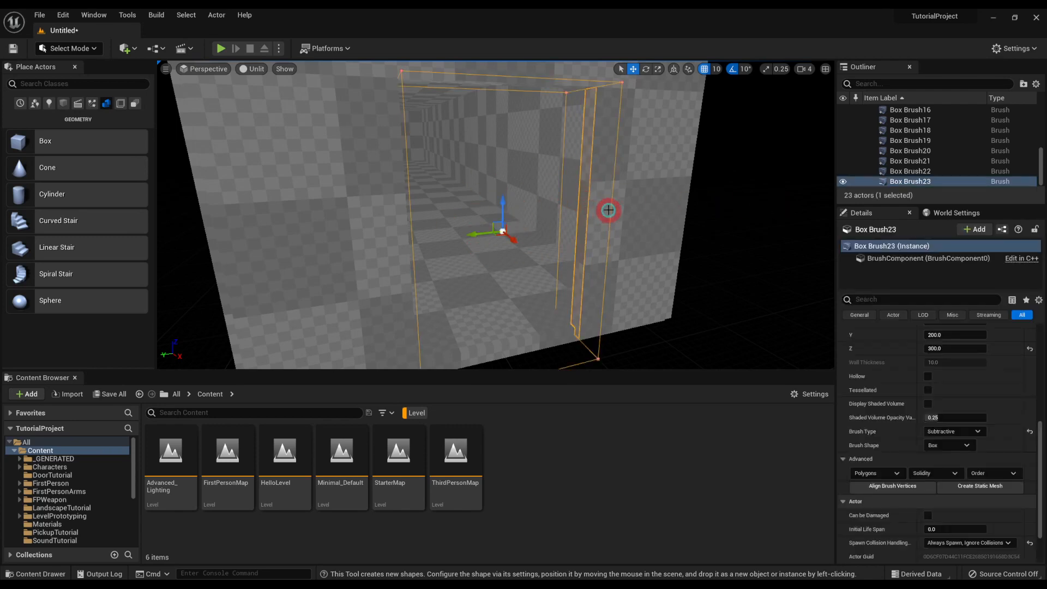
key(s)
mouse_move(607, 211)
right_down()
mouse_move(678, 203)
mouse_move(636, 204)
right_up()
click(640, 183)
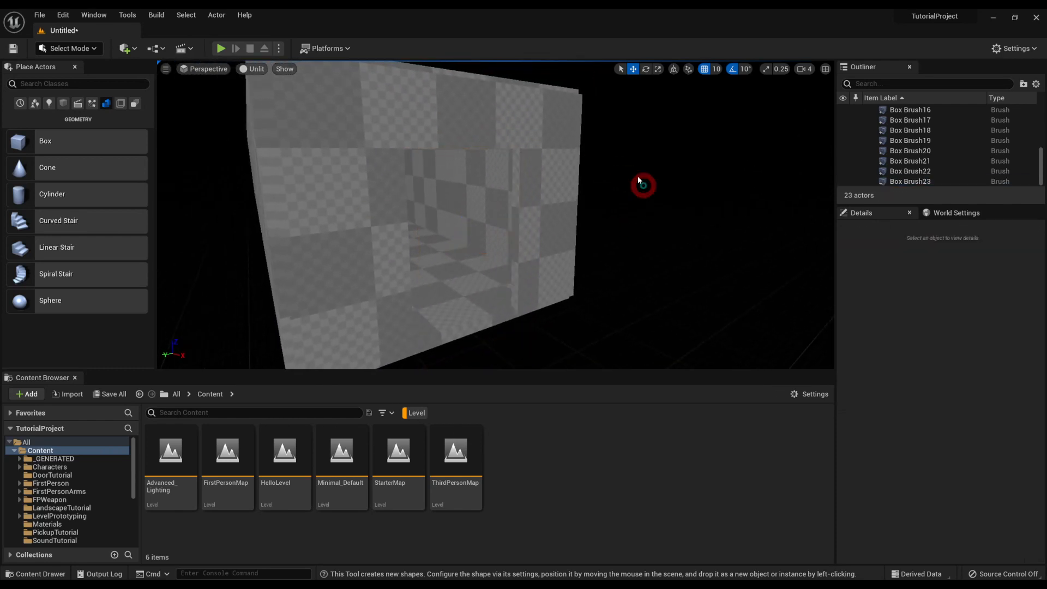
click(470, 202)
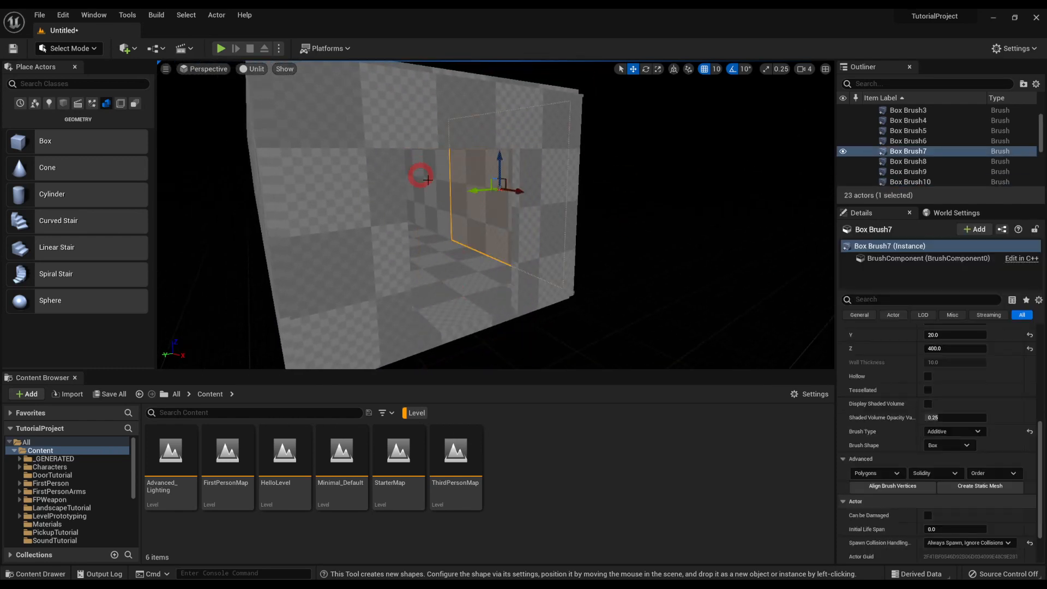
click(586, 227)
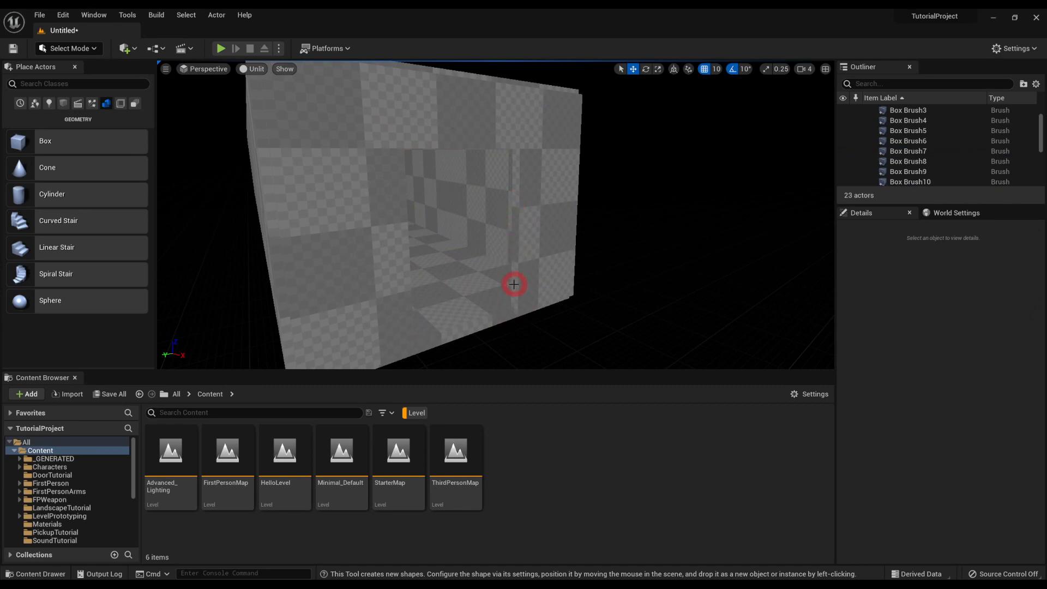
Step: Pull the subtractive doorway box out of the end wall along X, undo the move, and nudge the box slightly back into the wall
click(516, 180)
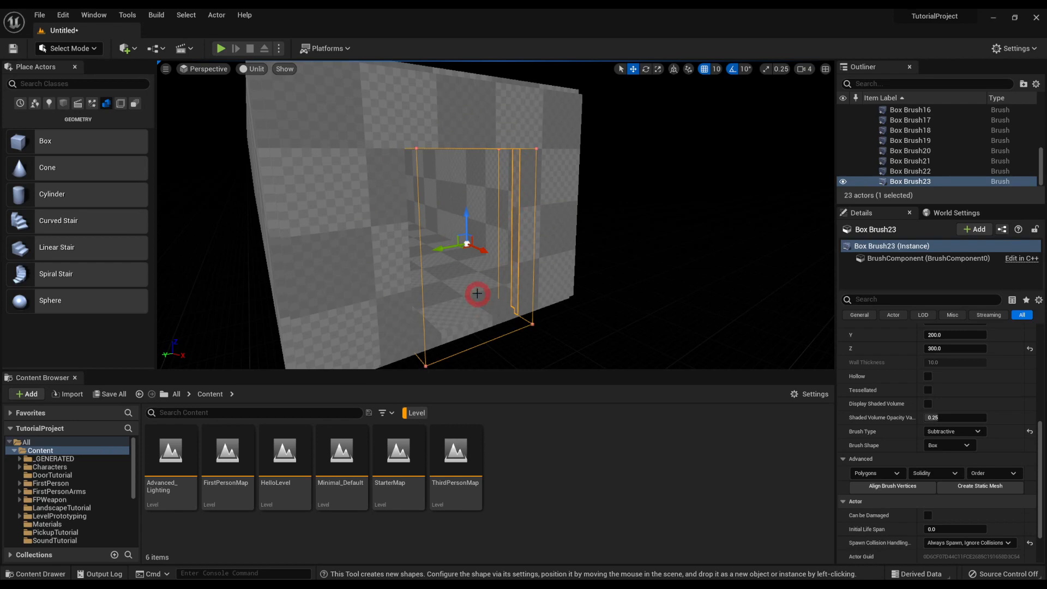
drag(483, 251, 580, 293)
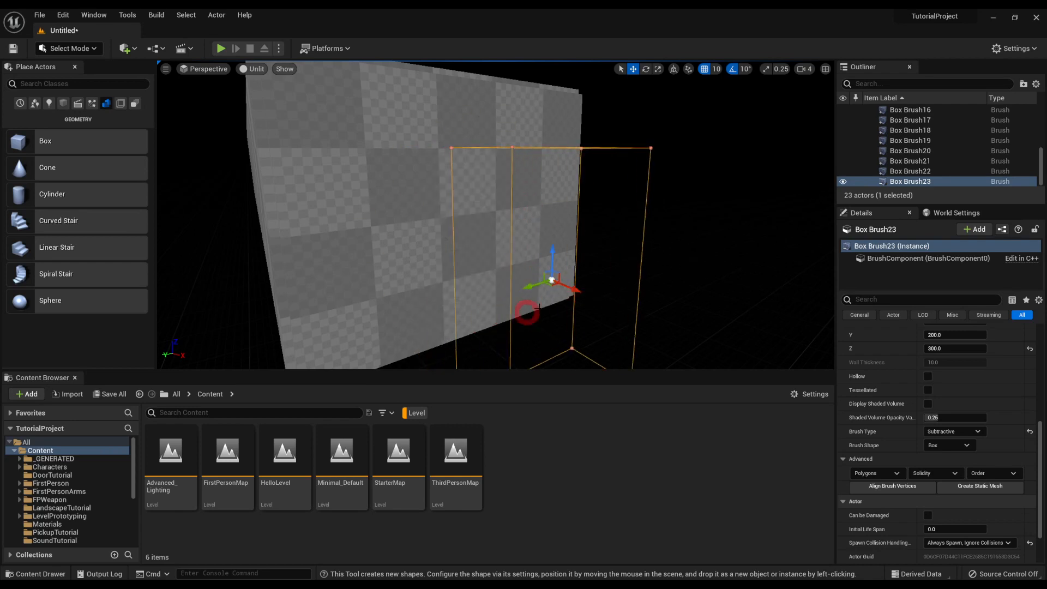
key(ctrl+z)
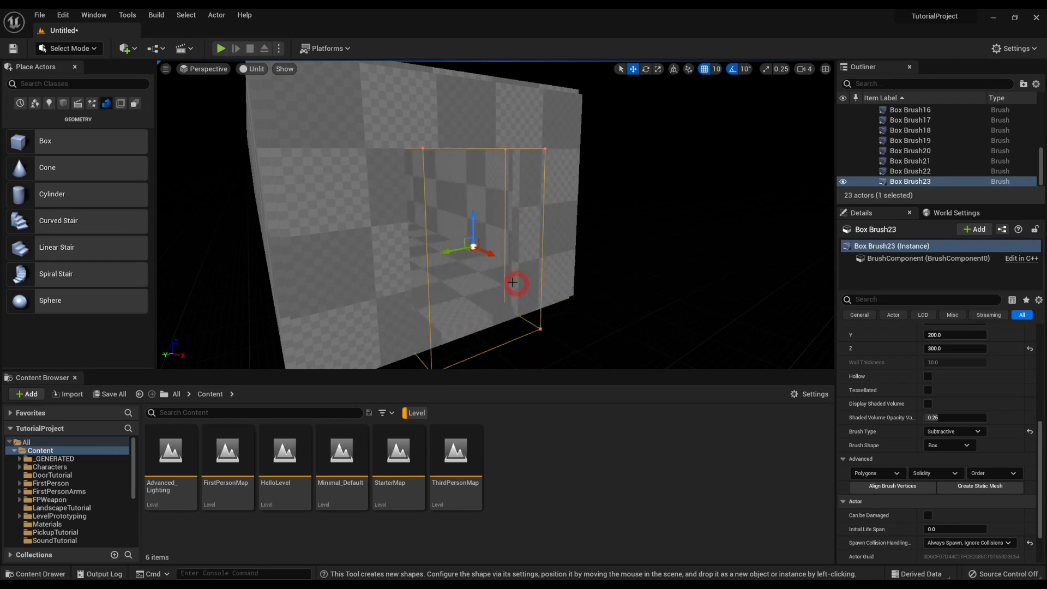
drag(487, 252, 473, 255)
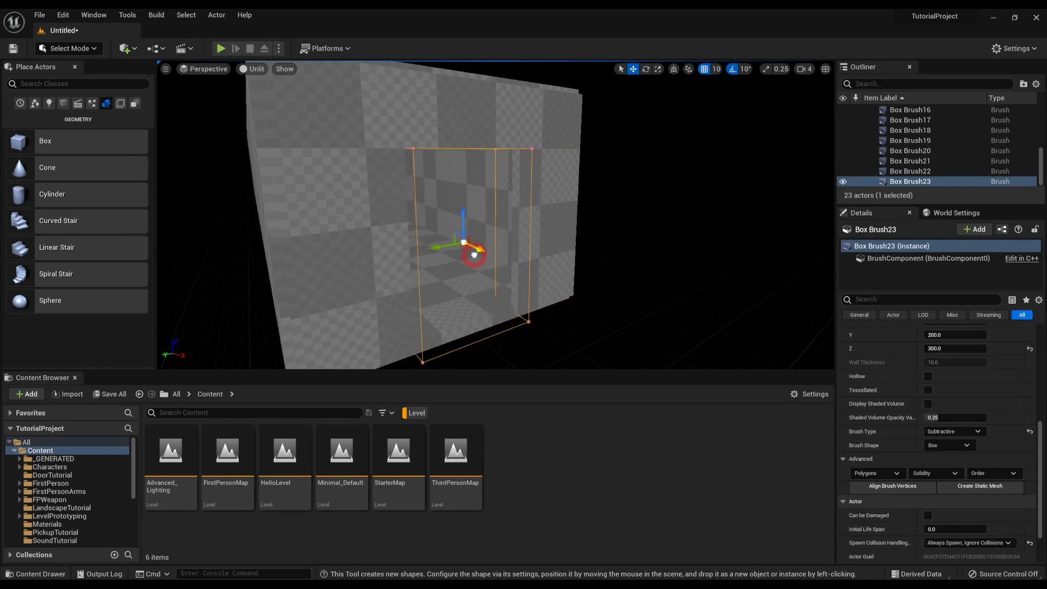
Step: Duplicate the subtractive doorway box and place the copy in the corridor's long side wall to cut a second doorway
mouse_move(553, 239)
right_down()
mouse_move(466, 232)
mouse_move(479, 237)
mouse_move(461, 234)
mouse_move(390, 276)
mouse_move(321, 265)
mouse_move(431, 227)
right_up()
key(d)
key(w)
key(s)
key(e)
alt+drag(373, 229, 626, 205)
key(w)
mouse_move(342, 223)
mouse_down()
mouse_move(557, 233)
mouse_move(591, 224)
mouse_up()
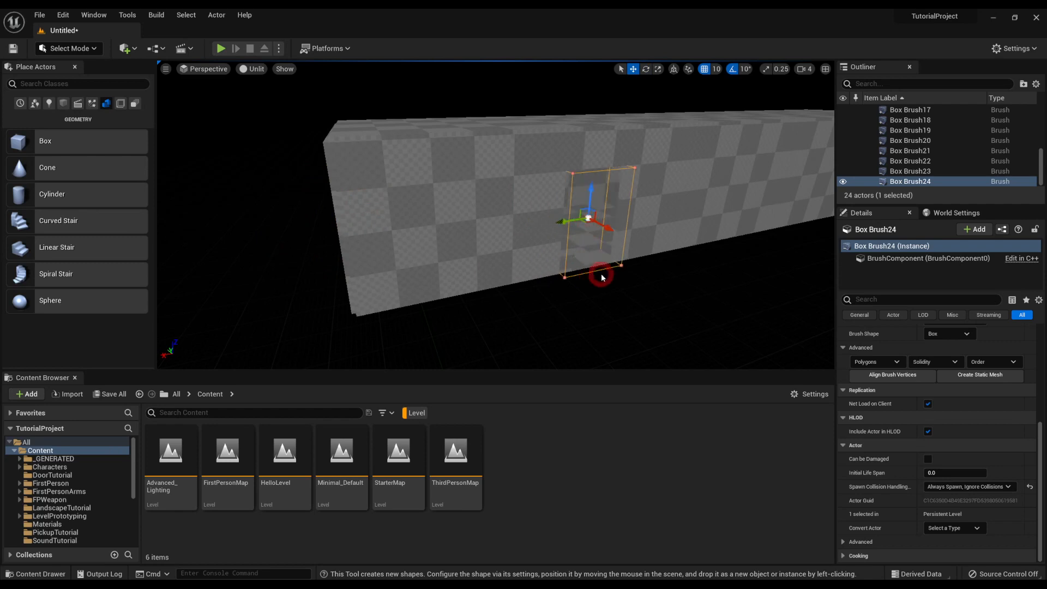
Step: Set the draw order of the floor brush under the side doorway to To Last
key(w)
mouse_move(602, 276)
right_down()
mouse_move(624, 262)
mouse_move(517, 281)
mouse_move(577, 233)
mouse_move(508, 227)
right_up()
click(507, 227)
click(980, 514)
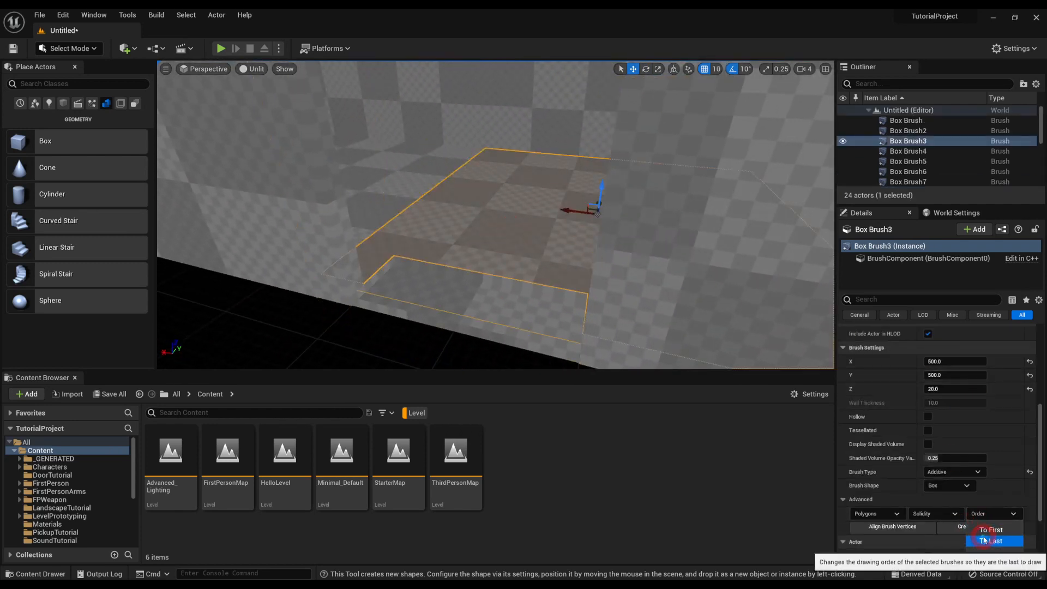
click(991, 541)
Step: Duplicate the side doorway box twice along the same wall to cut two more doorways
mouse_move(556, 355)
right_down()
mouse_move(636, 316)
mouse_move(396, 199)
mouse_move(498, 180)
mouse_move(451, 180)
right_up()
click(479, 182)
key(f)
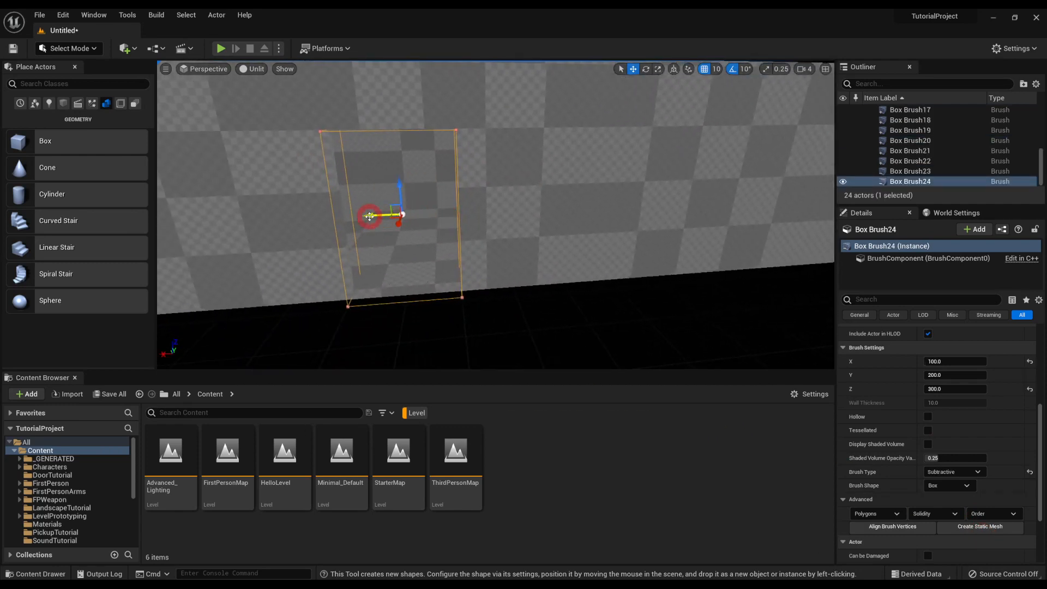
alt+drag(376, 215, 778, 191)
mouse_move(778, 191)
right_down()
mouse_move(708, 187)
mouse_move(725, 198)
right_up()
alt+drag(367, 200, 456, 206)
mouse_move(456, 205)
right_down()
mouse_move(470, 202)
mouse_move(533, 245)
right_up()
Step: Select the floor brushes beneath the new side doorways together and set their draw order to To Last
click(572, 247)
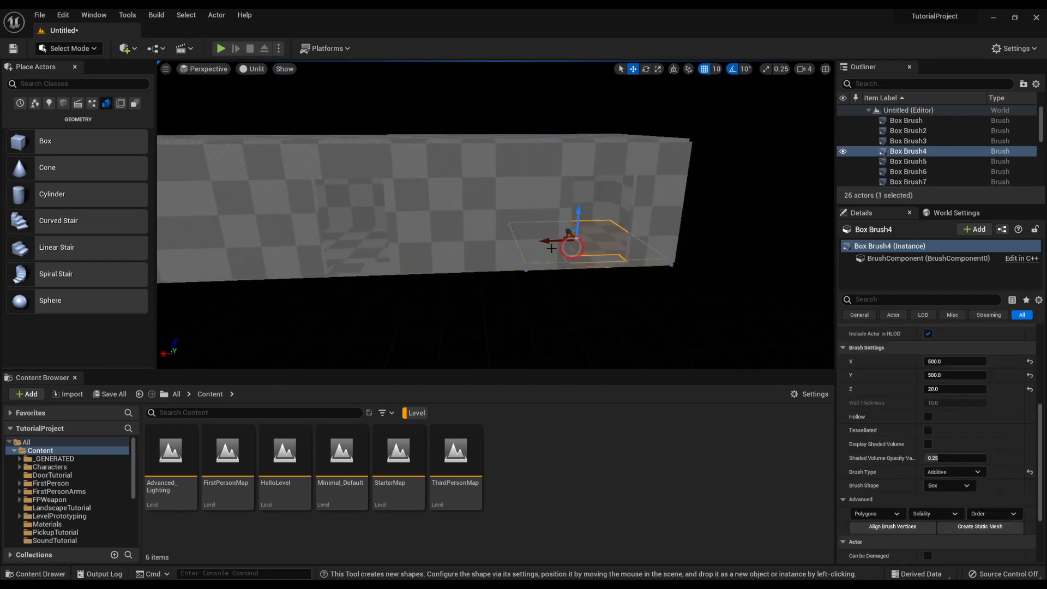
ctrl+click(359, 249)
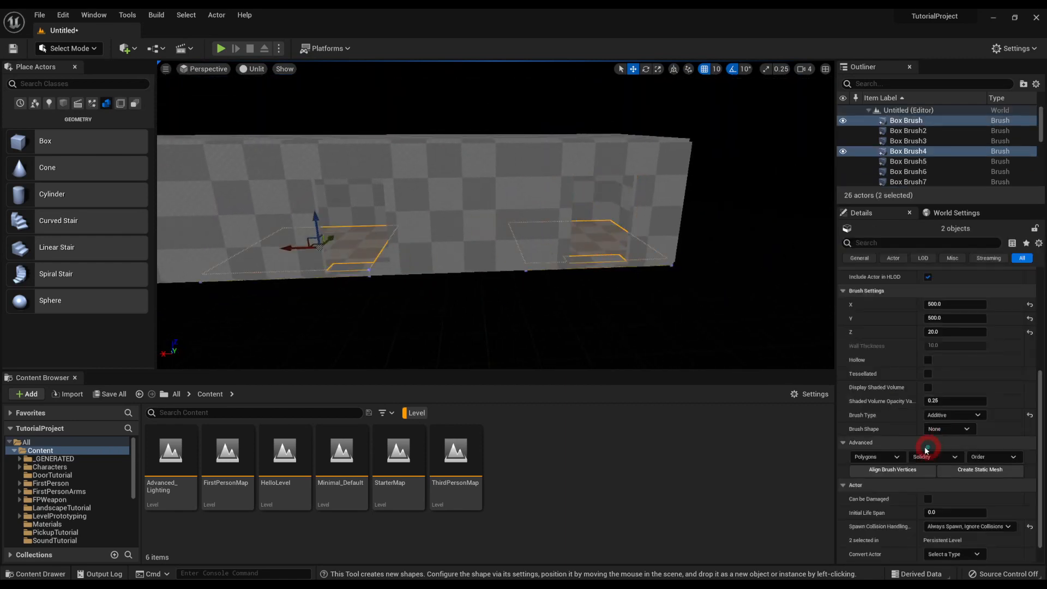
ctrl+click(383, 254)
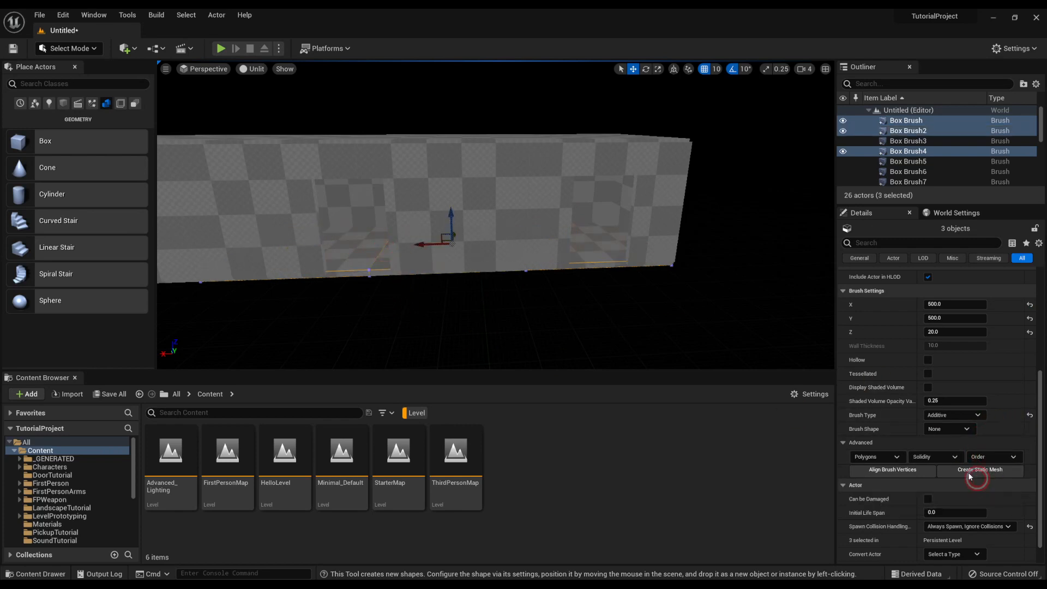
click(572, 320)
Step: Examine the corridor's exterior and its side doorways from several angles
key(a)
mouse_move(573, 321)
right_down()
mouse_move(570, 309)
mouse_move(698, 313)
mouse_move(818, 283)
mouse_move(882, 291)
mouse_move(634, 334)
mouse_move(703, 328)
right_up()
key(w)
key(s)
click(409, 330)
key(d)
right_drag(488, 241, 431, 230)
key(w)
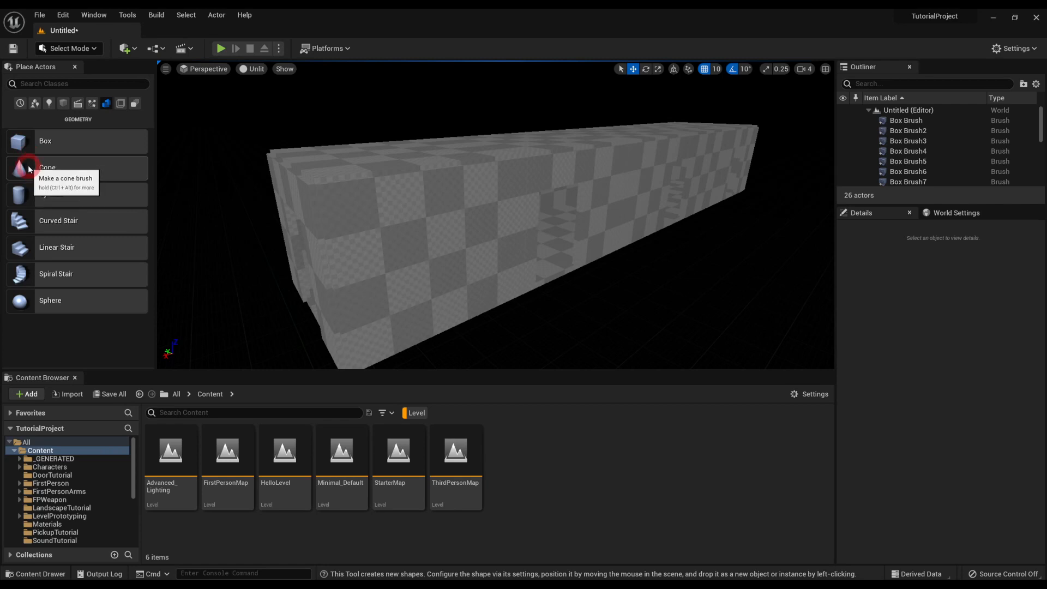
drag(28, 165, 304, 239)
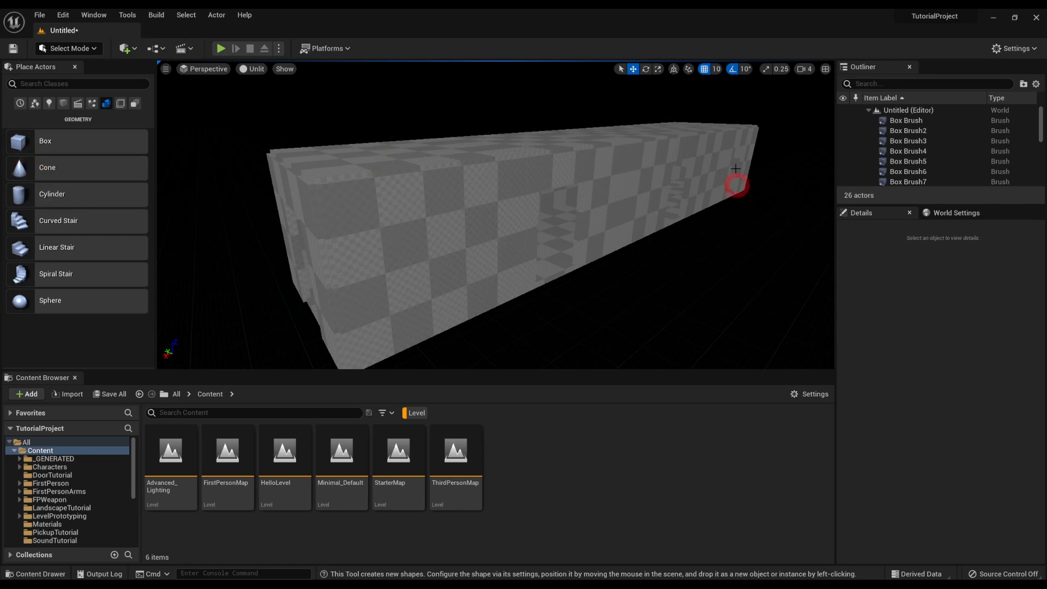
drag(489, 230, 392, 126)
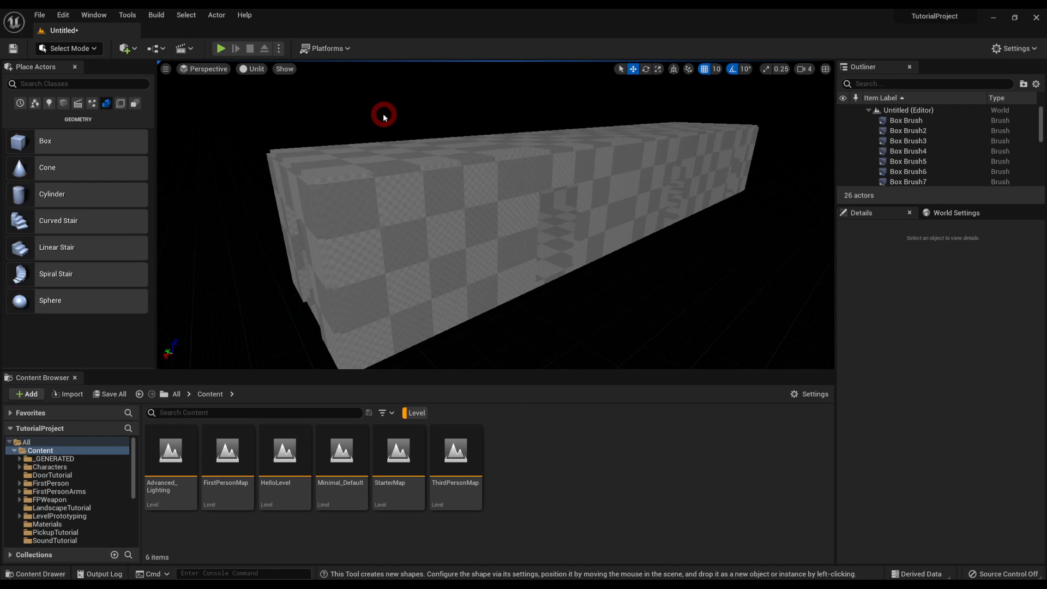
click(74, 48)
click(82, 49)
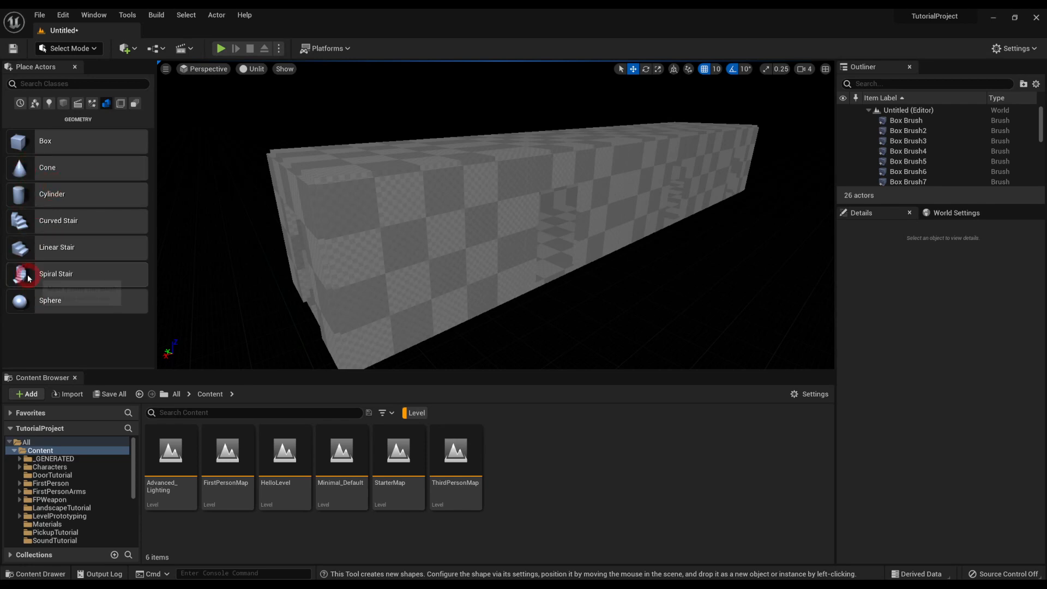
Step: Place a linear stair geometry brush beside the doorway end of the corridor and delete it
mouse_move(411, 206)
right_down()
mouse_move(461, 211)
mouse_move(416, 229)
mouse_move(416, 217)
right_up()
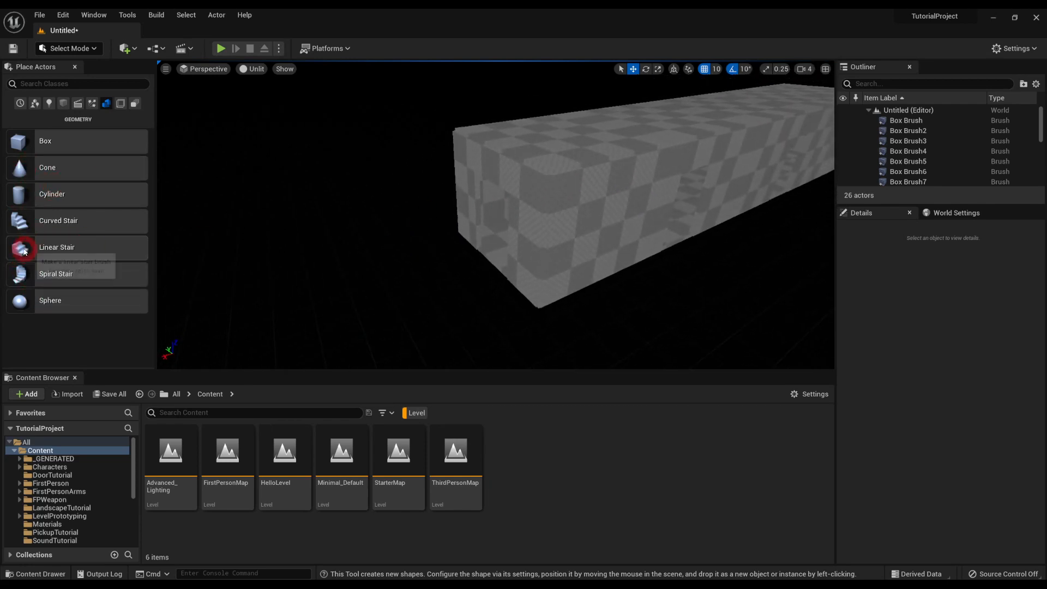
mouse_move(52, 248)
mouse_down()
mouse_move(458, 229)
mouse_move(515, 276)
mouse_move(493, 302)
mouse_up()
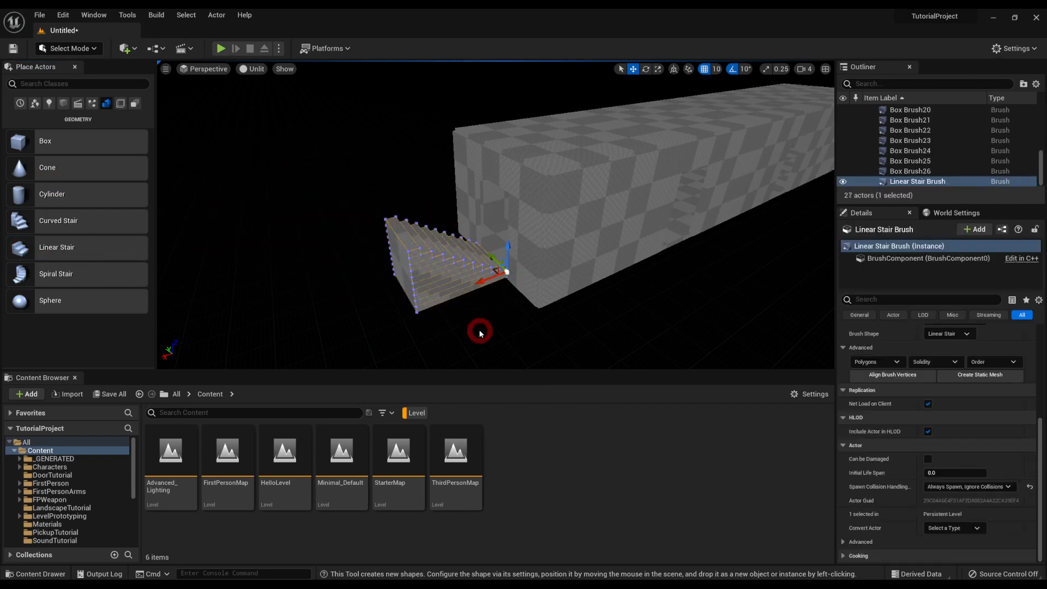
key(Delete)
Step: Place a cylinder geometry brush on the corridor roof near the end wall and scale it down to a narrow column
mouse_move(19, 195)
mouse_down()
mouse_move(477, 230)
mouse_move(547, 212)
mouse_move(545, 164)
mouse_move(570, 127)
mouse_up()
click(570, 136)
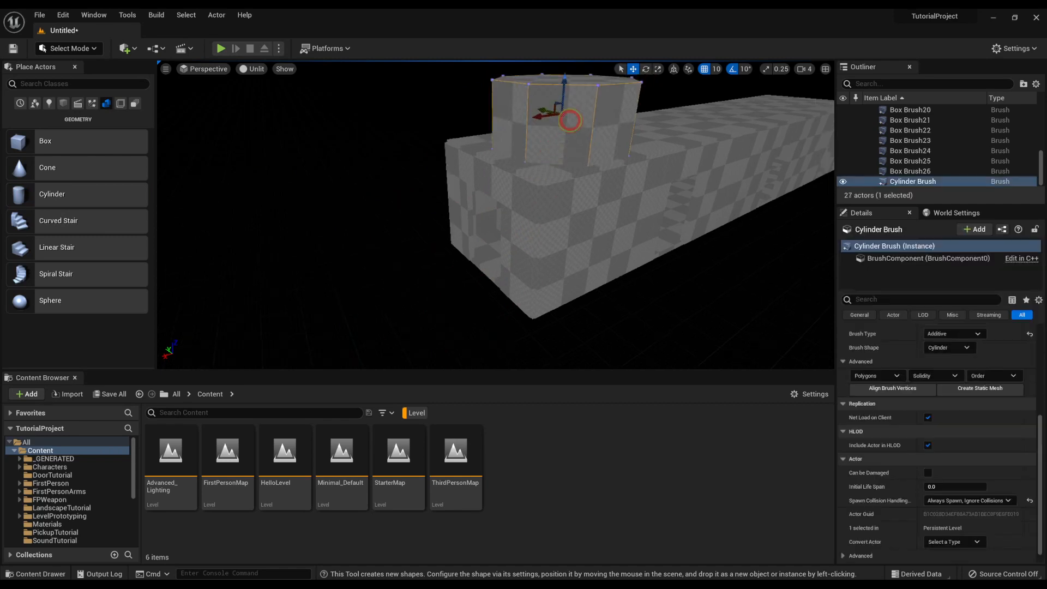
key(r)
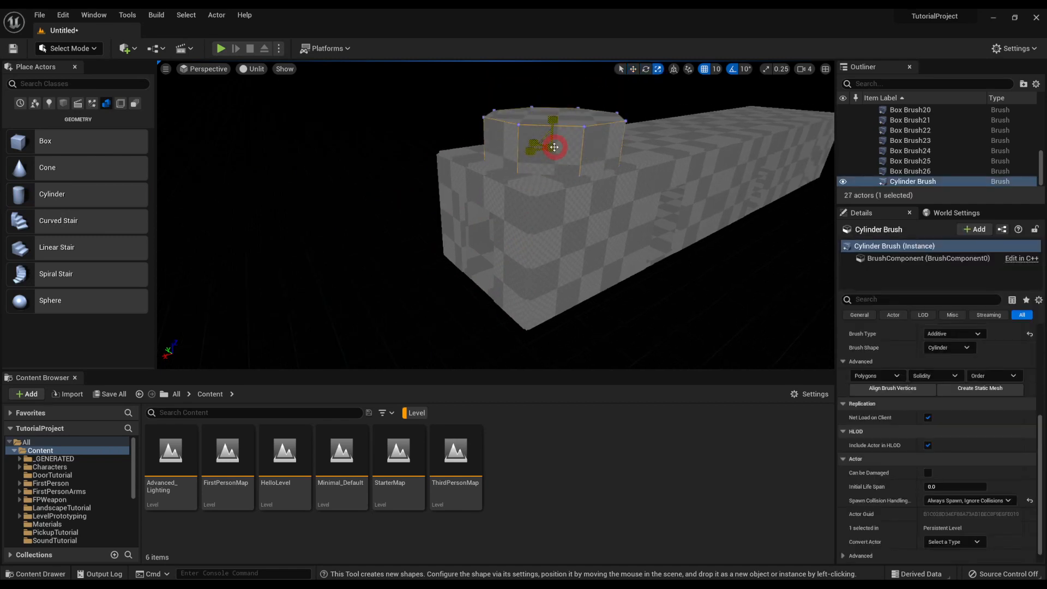
mouse_move(536, 148)
right_down()
mouse_move(545, 89)
mouse_move(657, 140)
mouse_move(644, 143)
right_up()
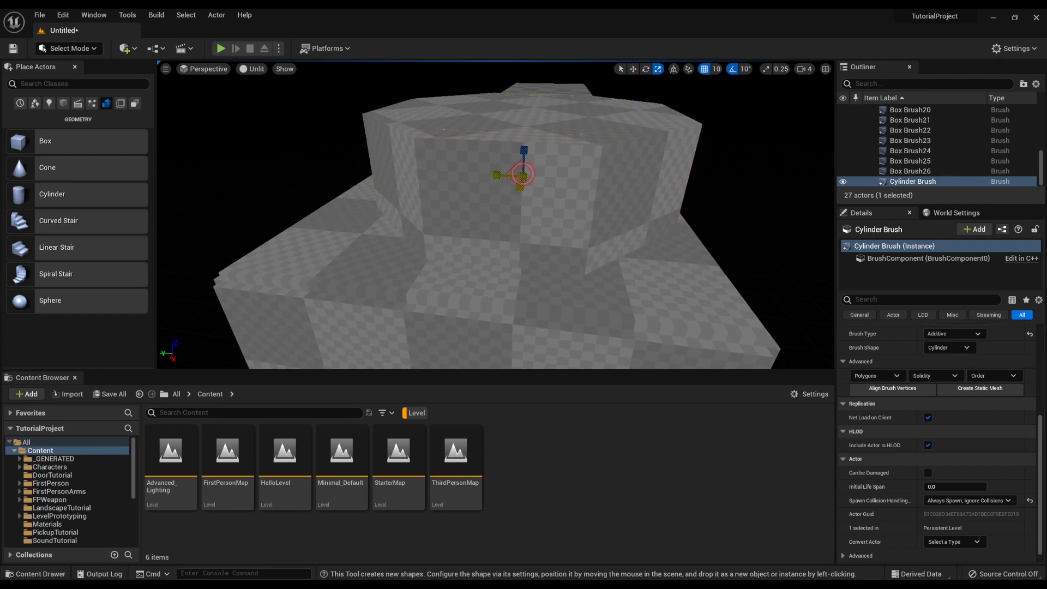
drag(548, 141, 512, 170)
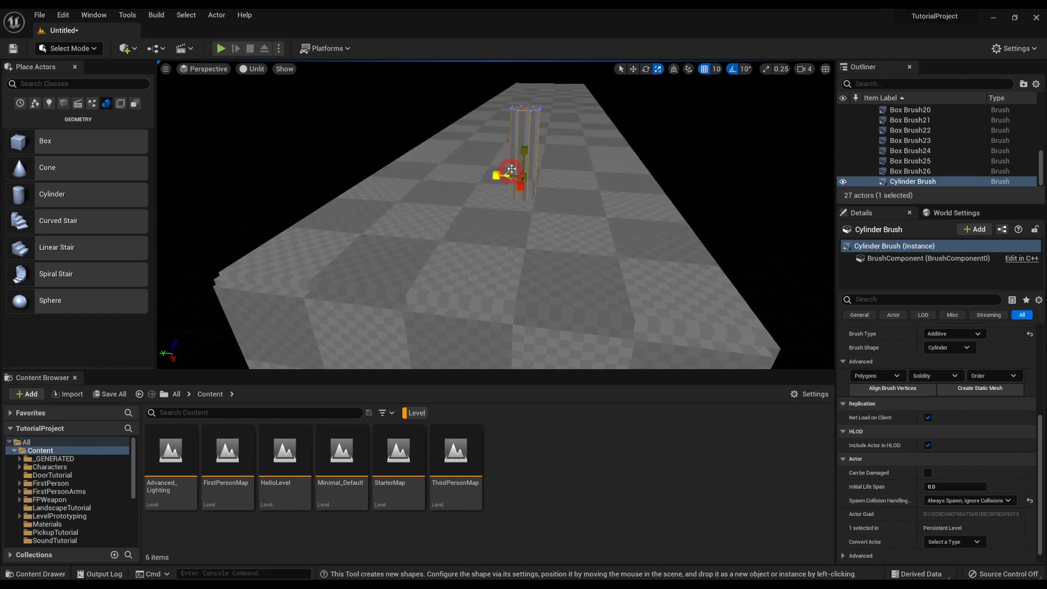
Step: Lower the cylinder column from the roof into the corridor's end doorway and delete it
key(w)
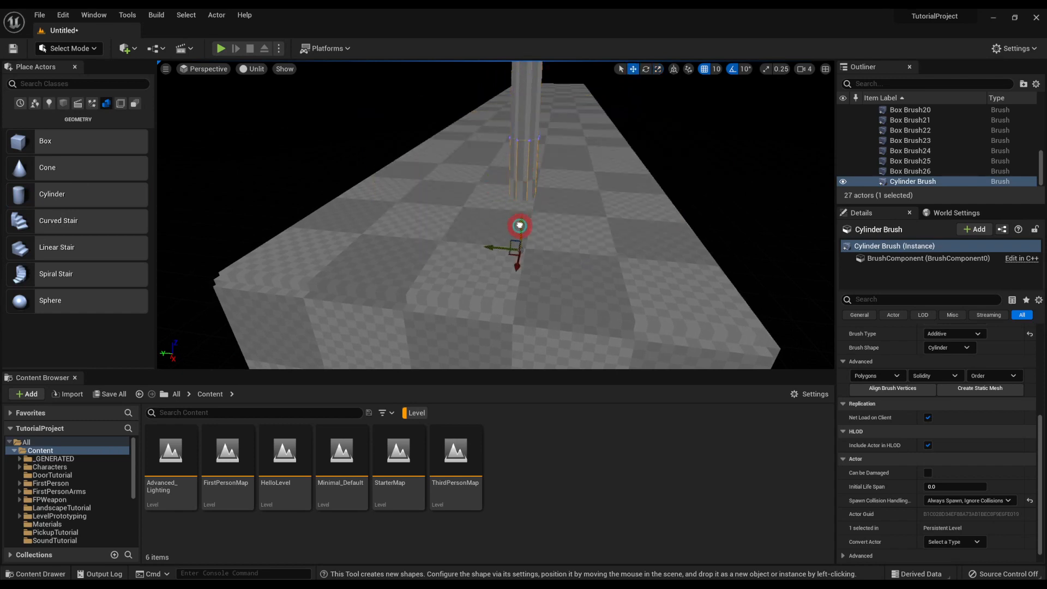
drag(520, 226, 515, 254)
right_drag(520, 271, 521, 225)
key(r)
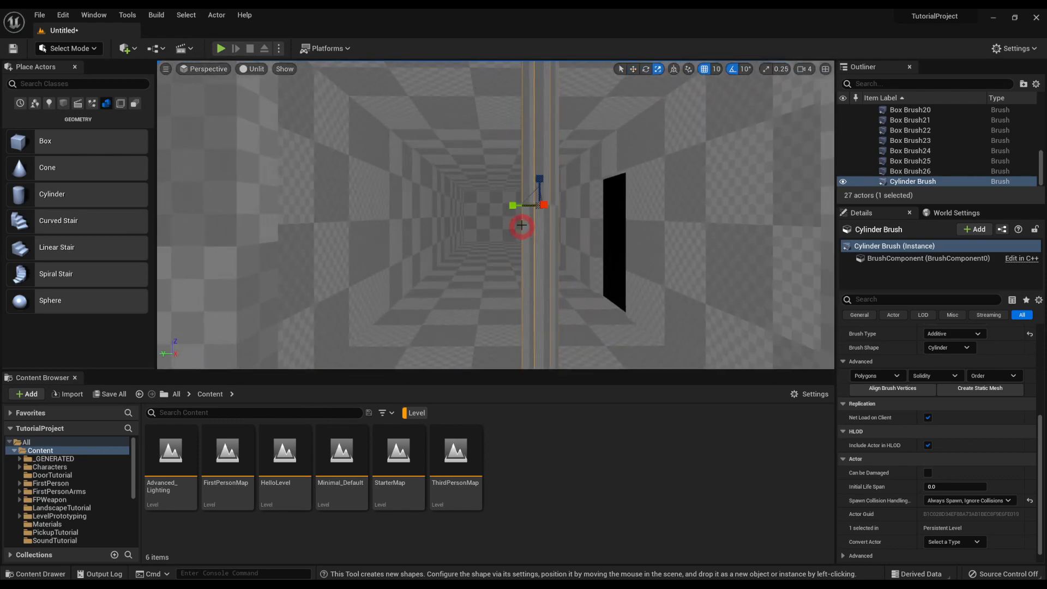
key(w)
scroll(529, 172, down, 3)
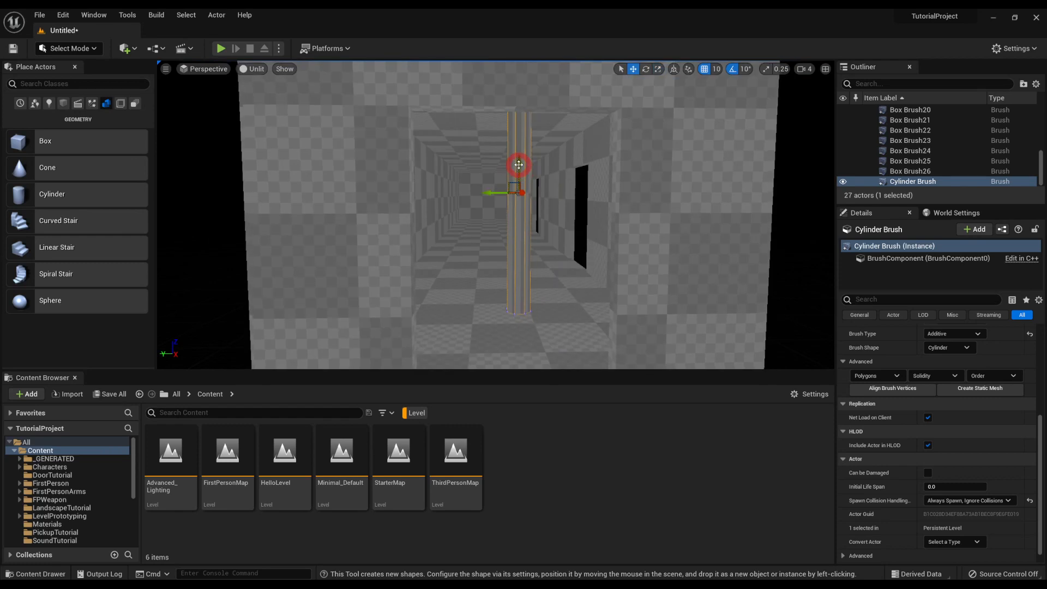
right_drag(519, 182, 543, 194)
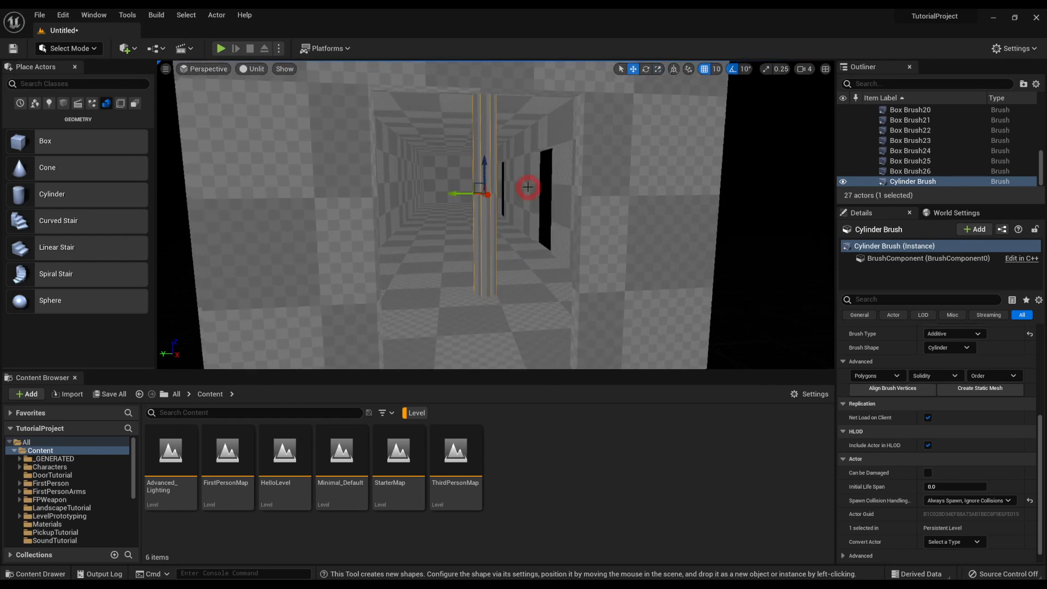
key(Delete)
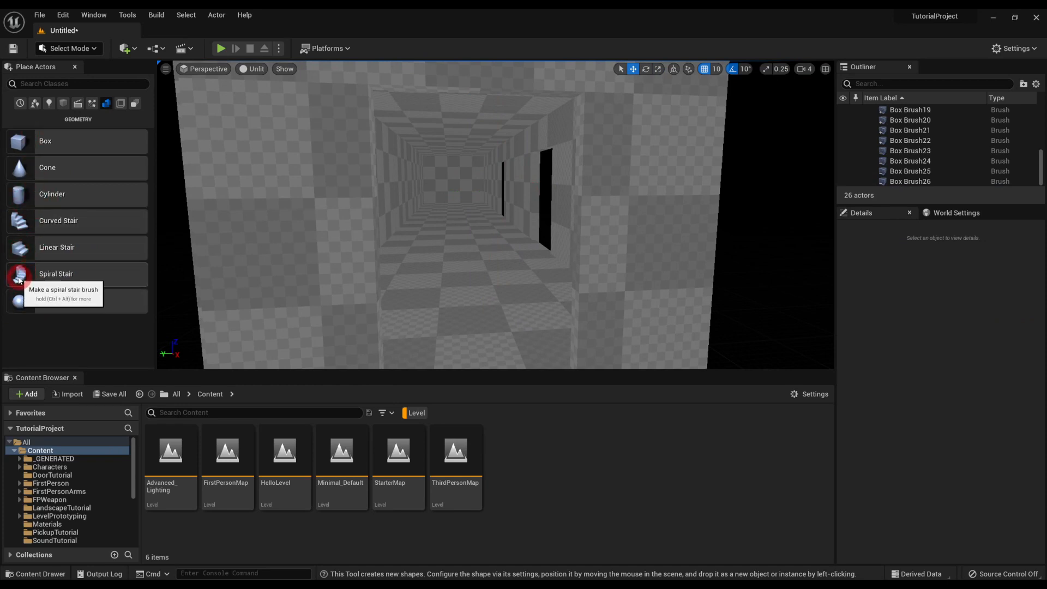
Step: Place a spiral stair geometry brush on the ground in front of the corridor's end doorway
mouse_move(19, 280)
mouse_down()
mouse_move(493, 325)
mouse_move(529, 318)
mouse_move(660, 342)
mouse_move(532, 335)
mouse_up()
mouse_move(531, 335)
right_down()
mouse_move(529, 316)
mouse_move(564, 290)
mouse_move(500, 282)
mouse_move(608, 327)
mouse_move(731, 322)
right_up()
scroll(860, 460, up, 7)
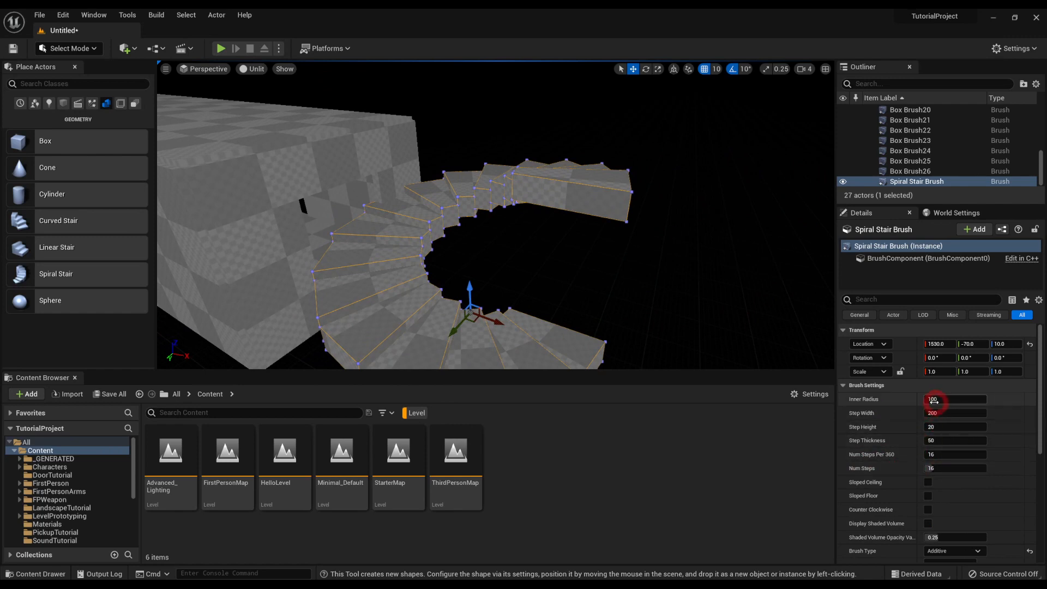
Step: Set the spiral stair's inner radius to 102 and its step width to 128
mouse_move(937, 400)
mouse_down()
mouse_move(784, 404)
mouse_move(853, 398)
mouse_move(998, 414)
mouse_move(903, 415)
mouse_up()
right_drag(672, 300, 701, 316)
scroll(702, 316, down, 4)
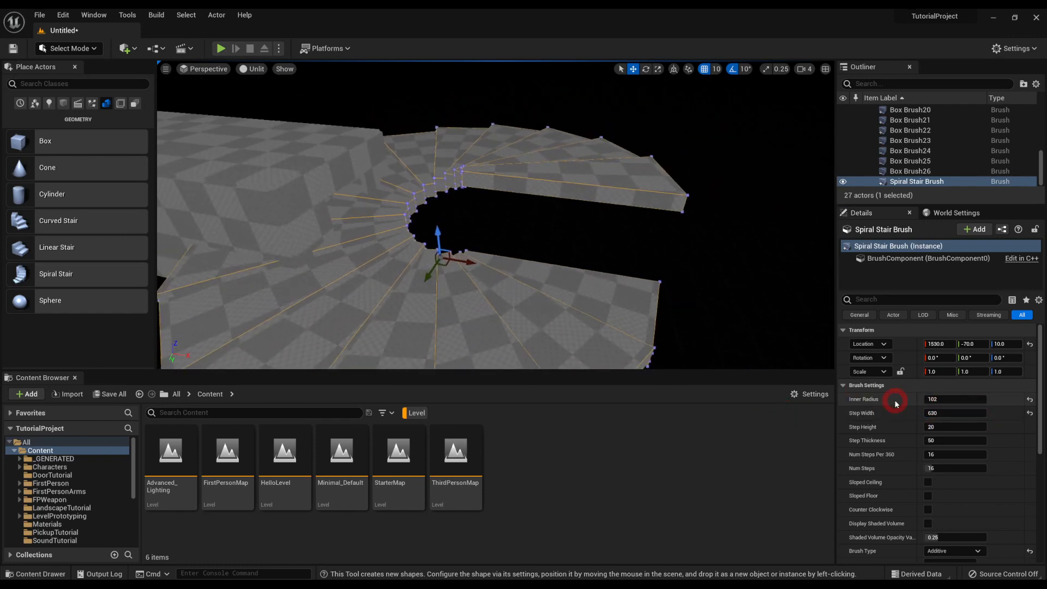
drag(937, 413, 807, 417)
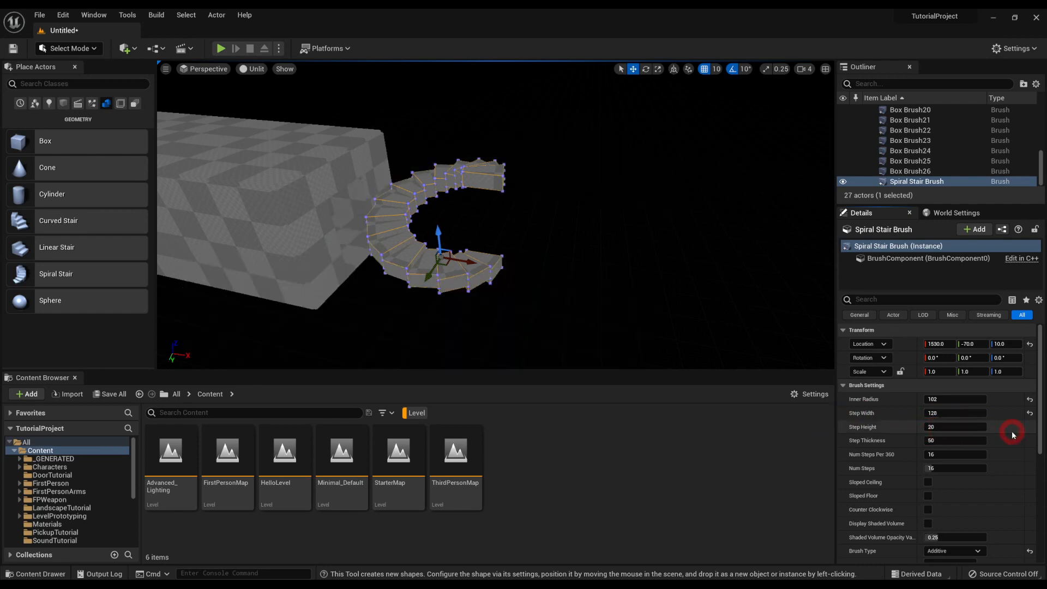
Step: Set the spiral stair's step height to 17 and its number of steps to 50
drag(940, 423, 965, 465)
click(946, 470)
right_drag(693, 307, 609, 256)
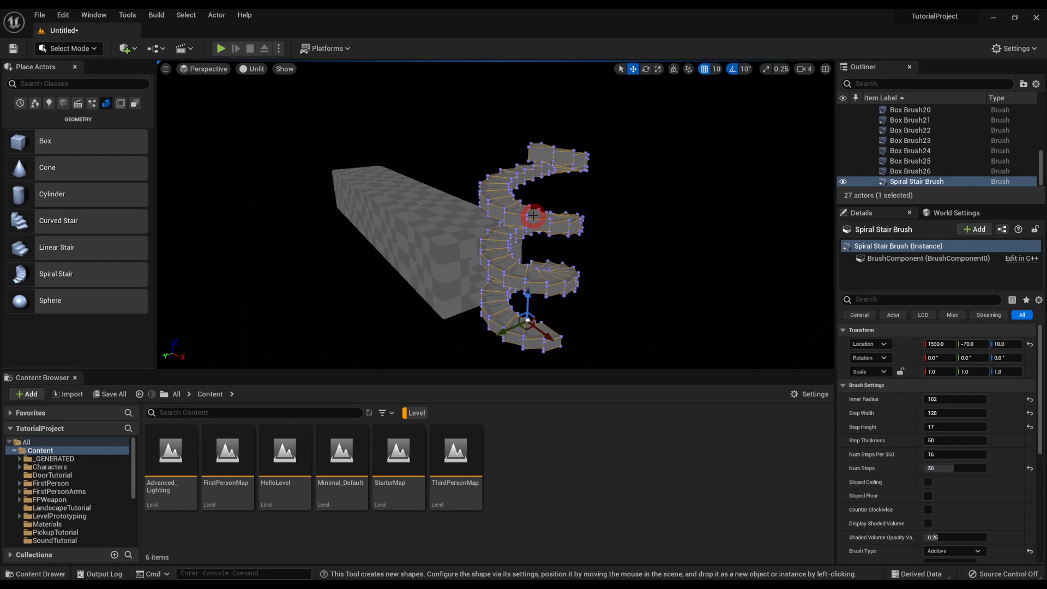
Step: Delete the spiral stair brush beside the corridor
key(Delete)
mouse_move(534, 220)
right_down()
mouse_move(601, 266)
mouse_move(537, 280)
mouse_move(496, 210)
mouse_move(507, 240)
mouse_move(394, 217)
mouse_move(233, 222)
right_up()
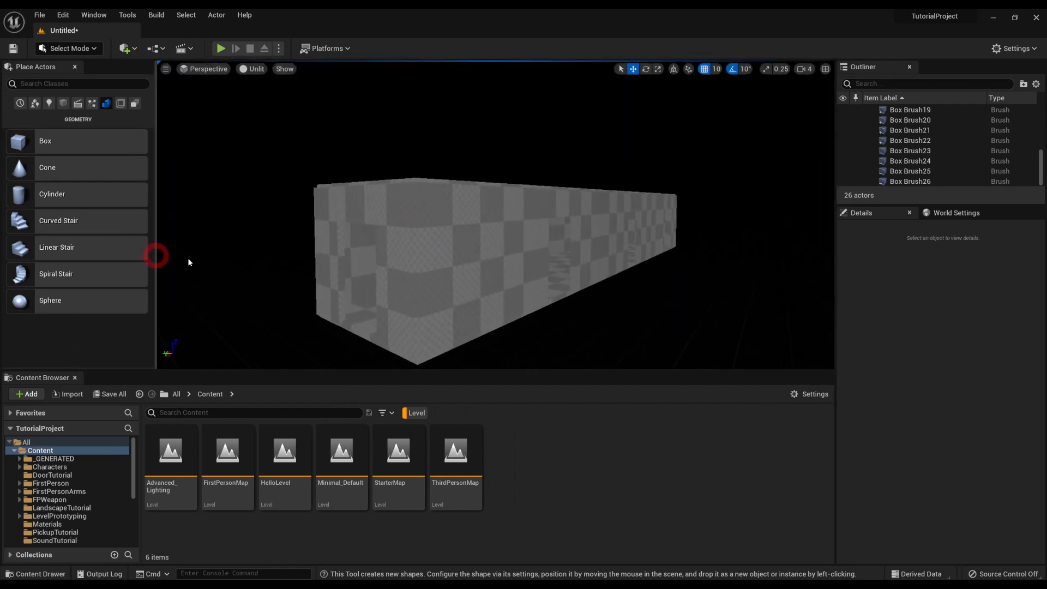